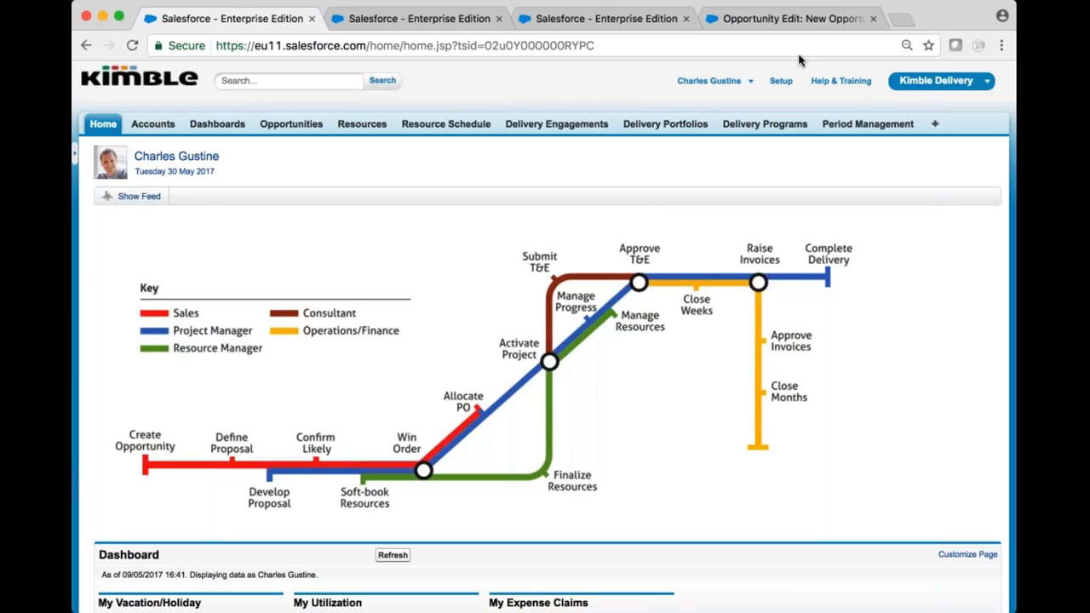
Step: Switch to the engagement dashboard and open the Scope page of Internal Finance Review (E000083)
left_click(394, 19)
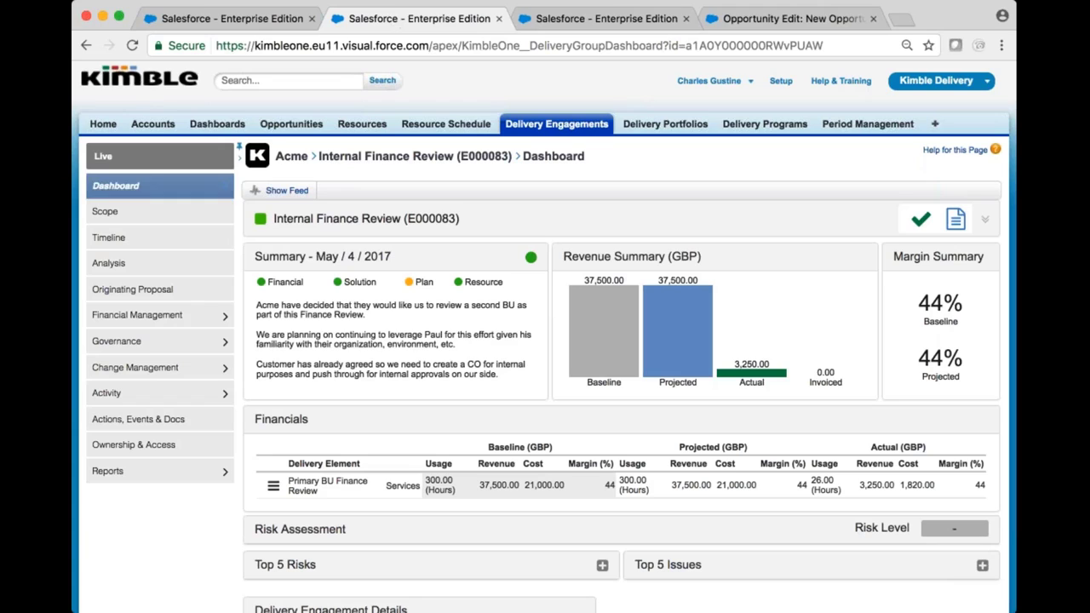
left_click(108, 211)
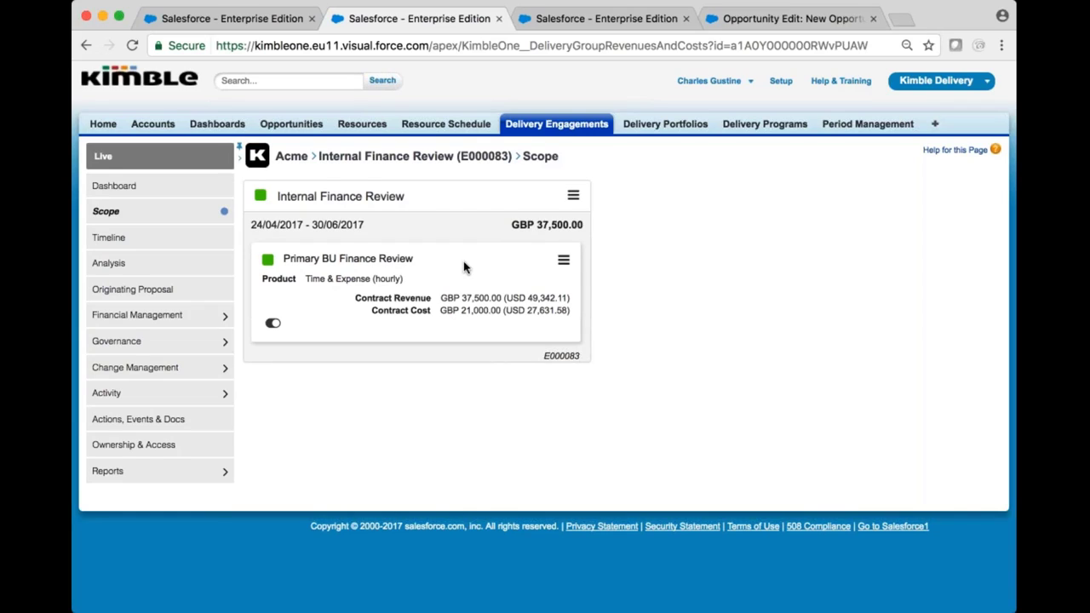
left_click(564, 260)
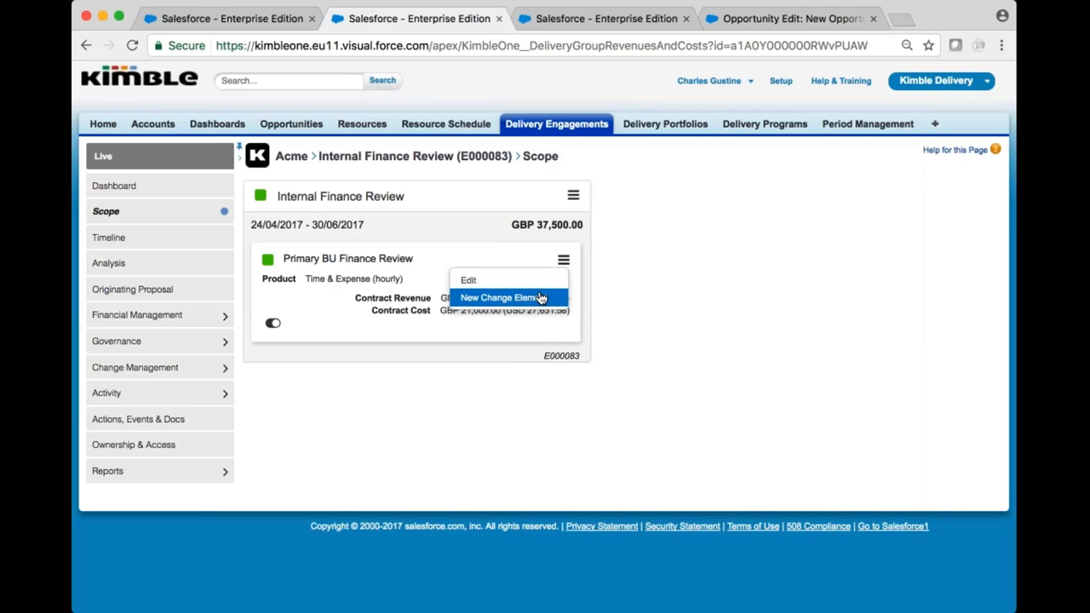
Step: Choose New Change Element from the Primary BU Finance Review card's menu
left_click(541, 298)
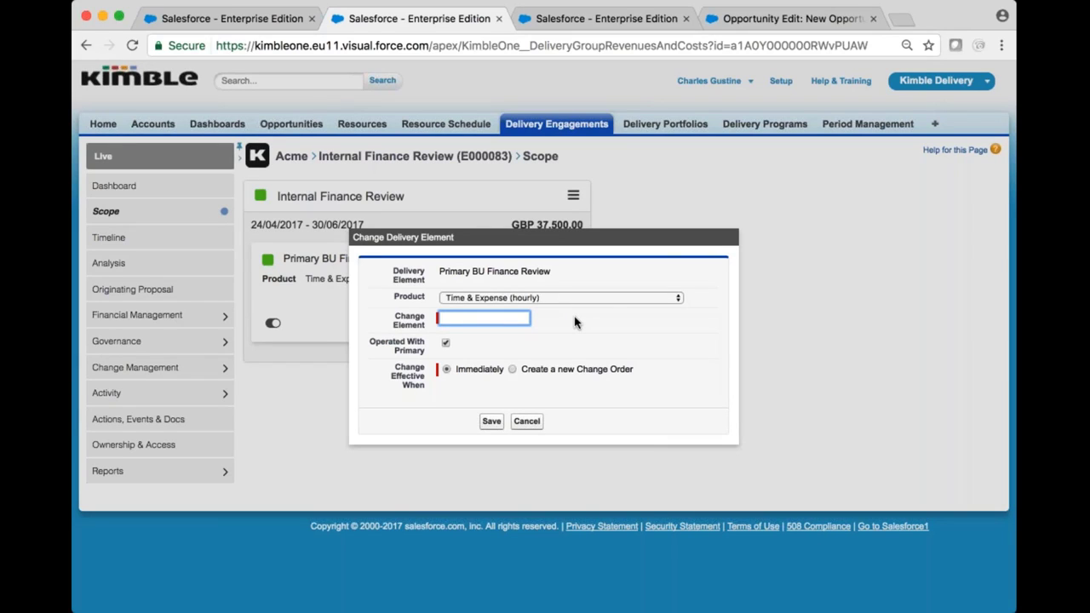
Step: Name the change element 'Secondary BU Review', keeping the Time & Expense (hourly) product
left_click(644, 299)
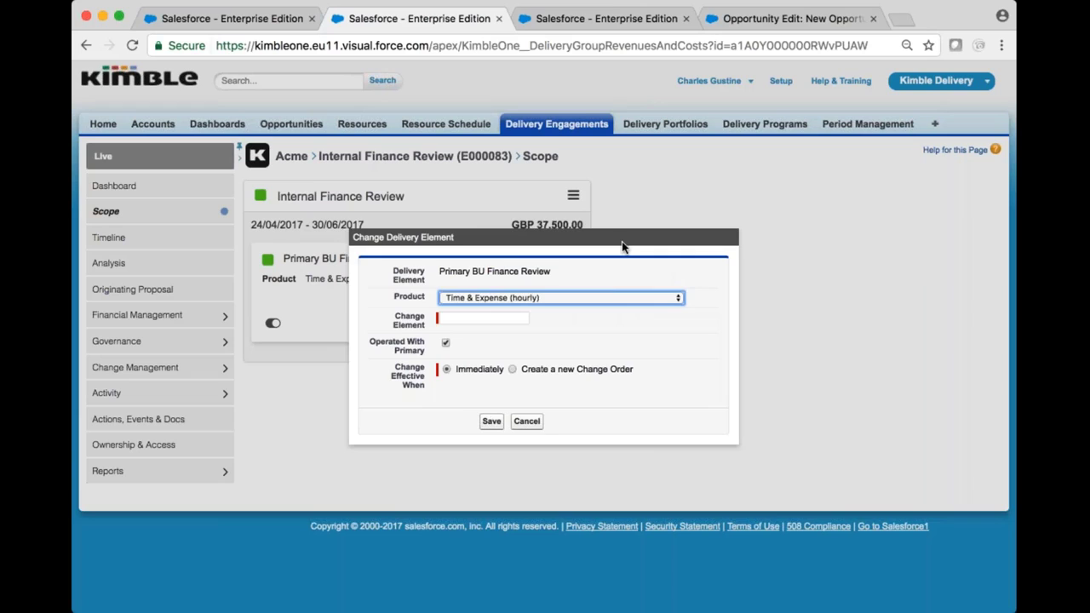
left_click(624, 241)
left_click_drag(624, 241, 663, 317)
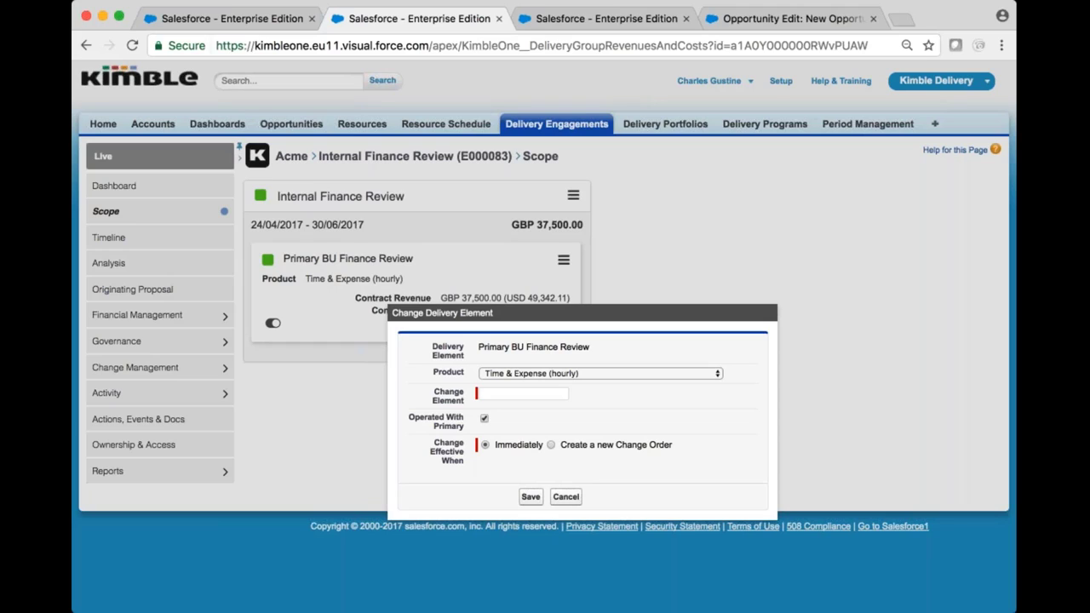
left_click(553, 393)
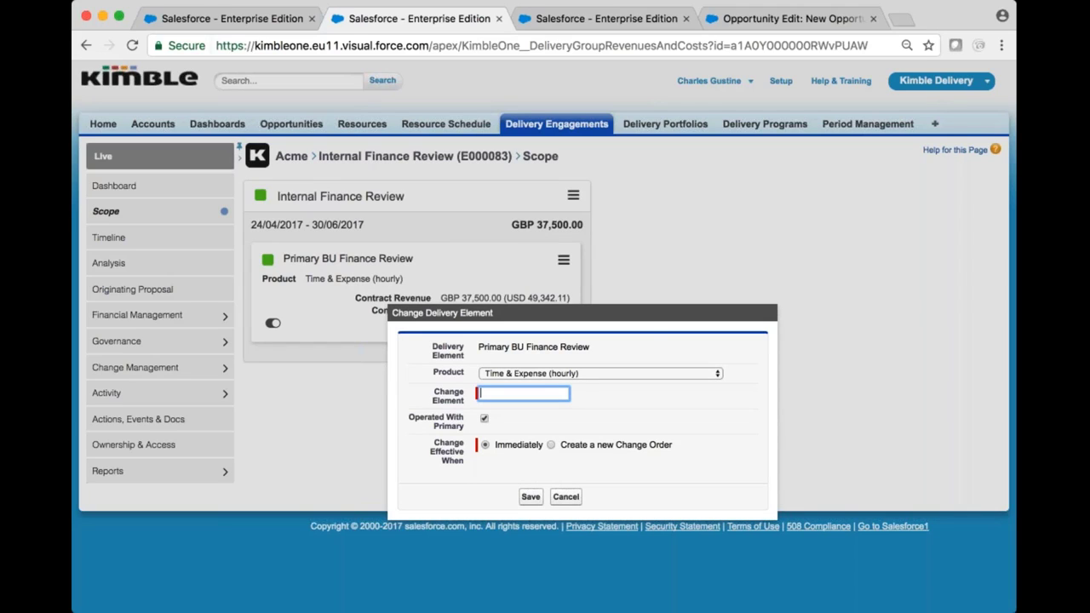
type("Secondary BU Review")
left_click(620, 424)
left_click_drag(585, 316, 584, 295)
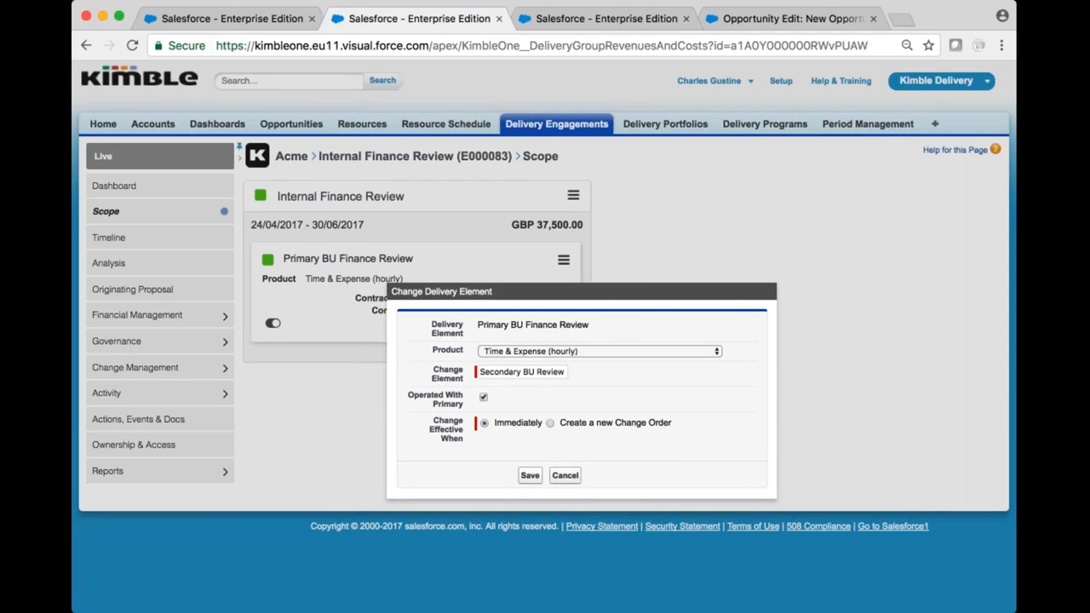
left_click(552, 349)
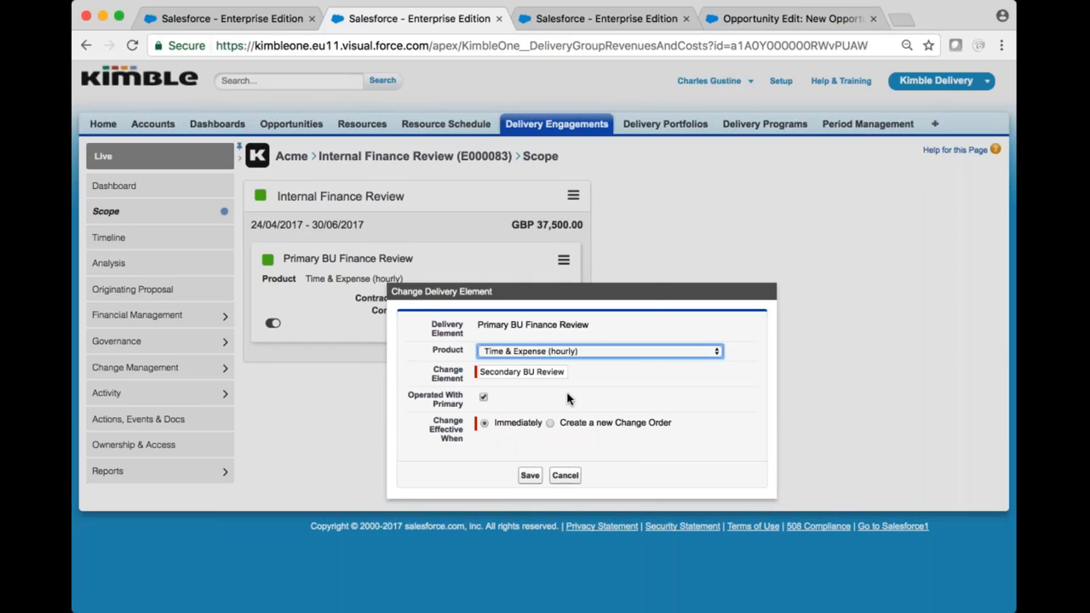
left_click(528, 442)
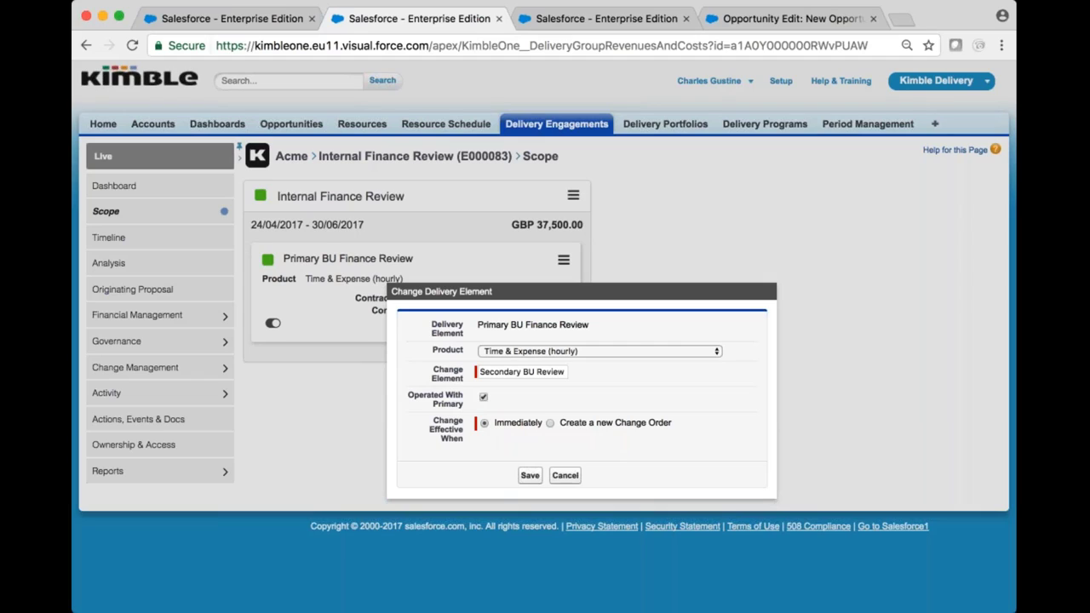
left_click(550, 423)
Step: Make it effective via a new Change Order accepted on Approval of the Change Order, and save
left_click(550, 423)
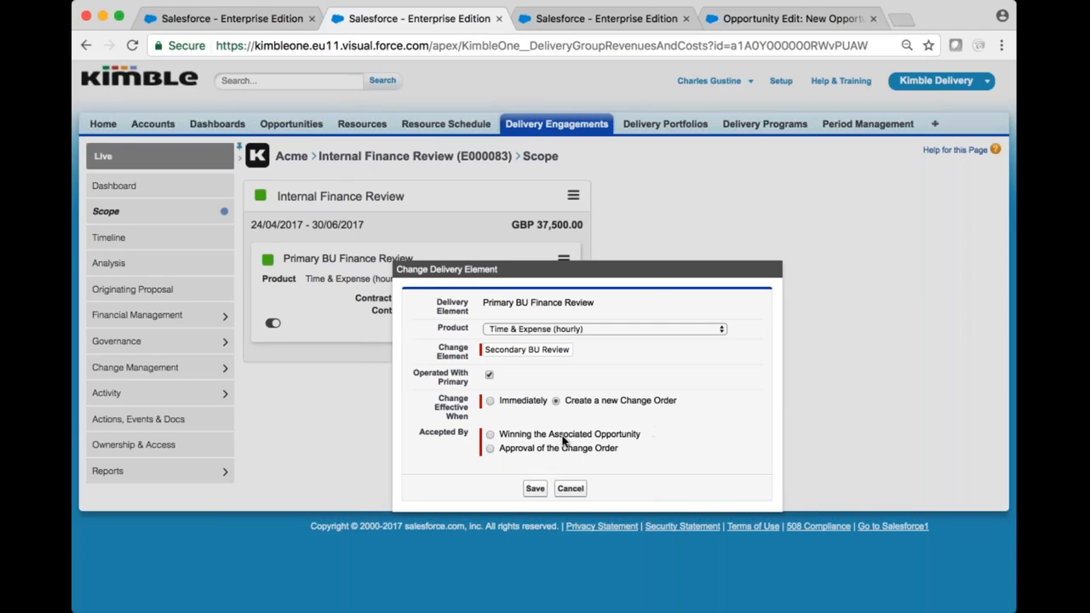
left_click(490, 450)
left_click(535, 488)
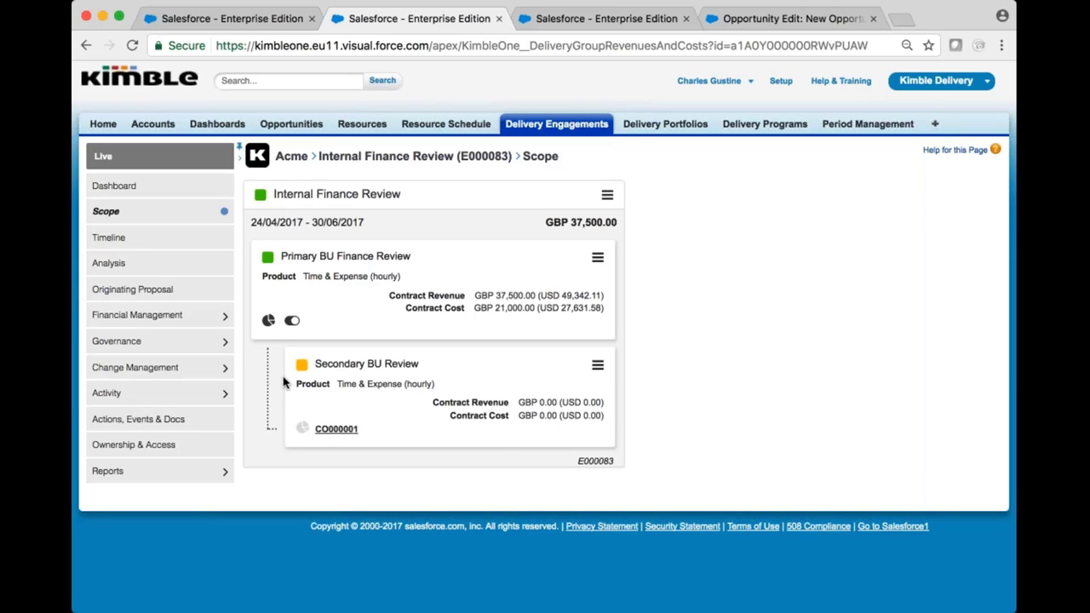
left_click(168, 376)
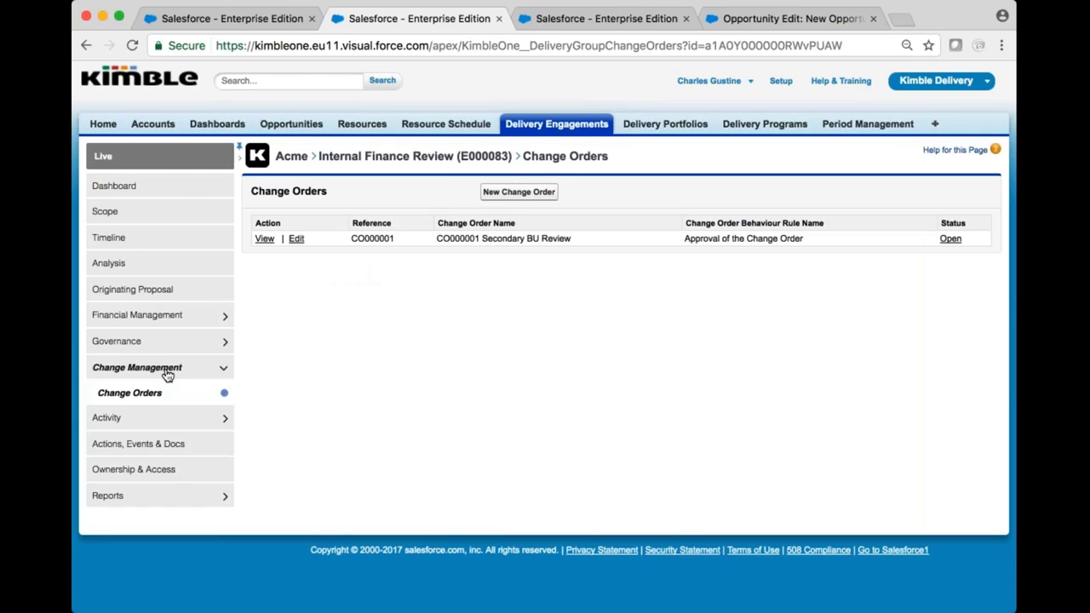
Step: From the Scope page, open the engagement's Activity Assignments and start a new assignment
mouse_move(170, 341)
left_click(132, 214)
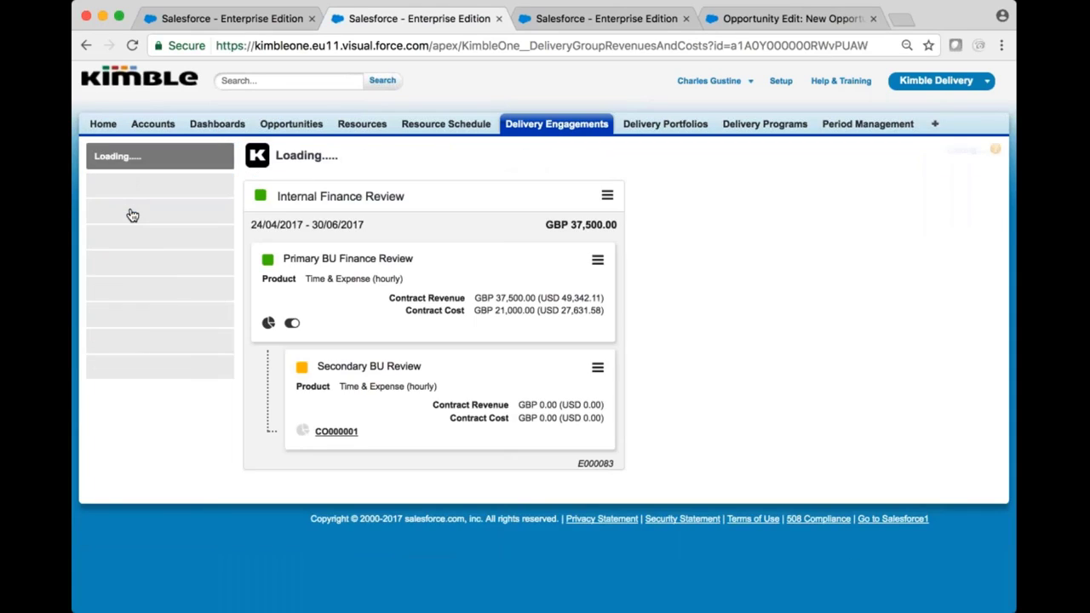
left_click(598, 372)
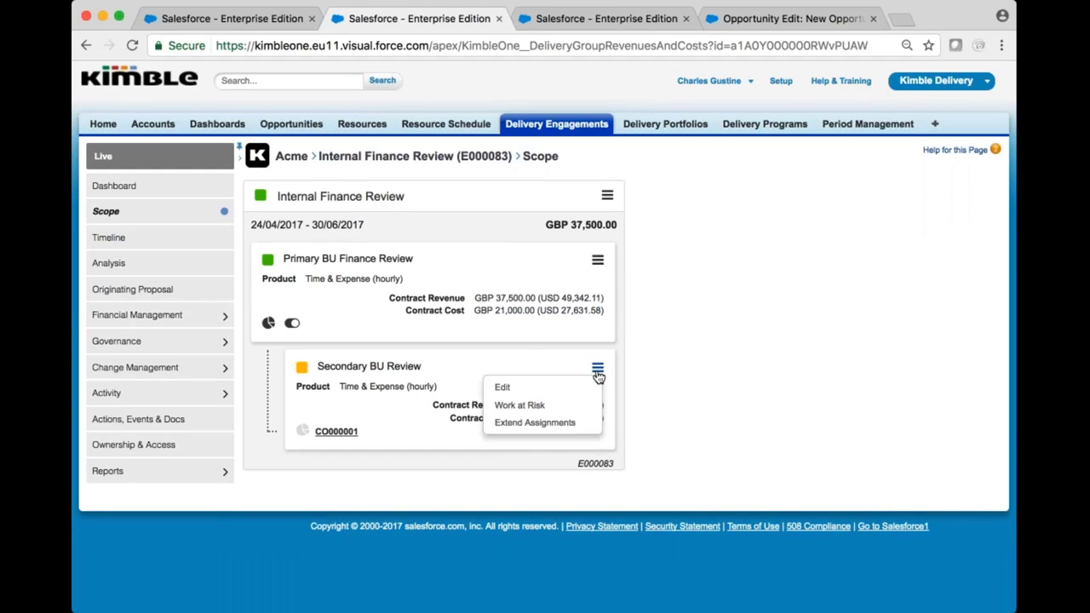
left_click(551, 371)
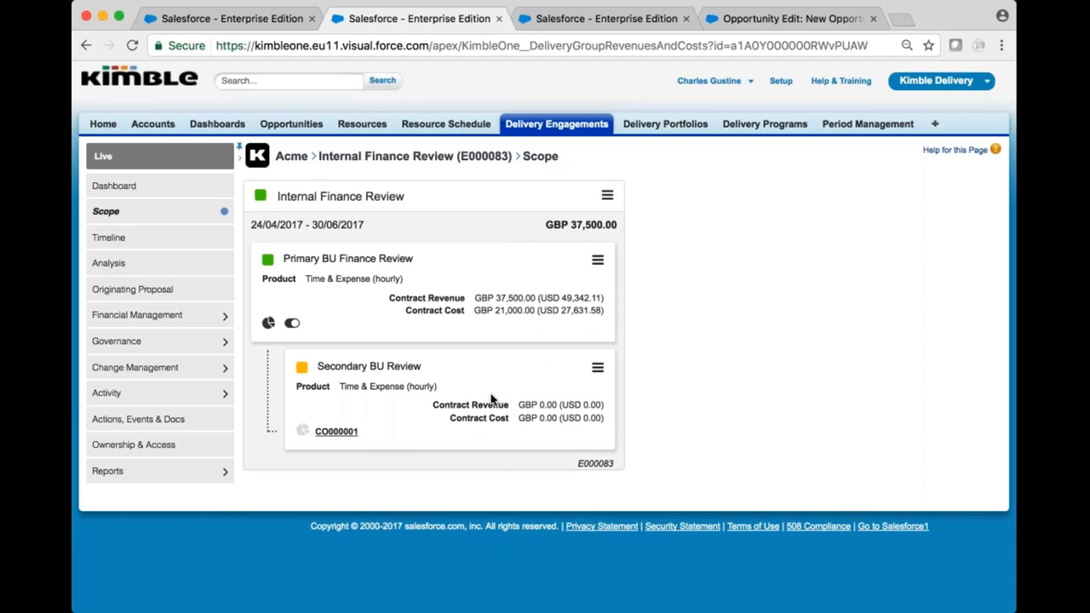
left_click(598, 368)
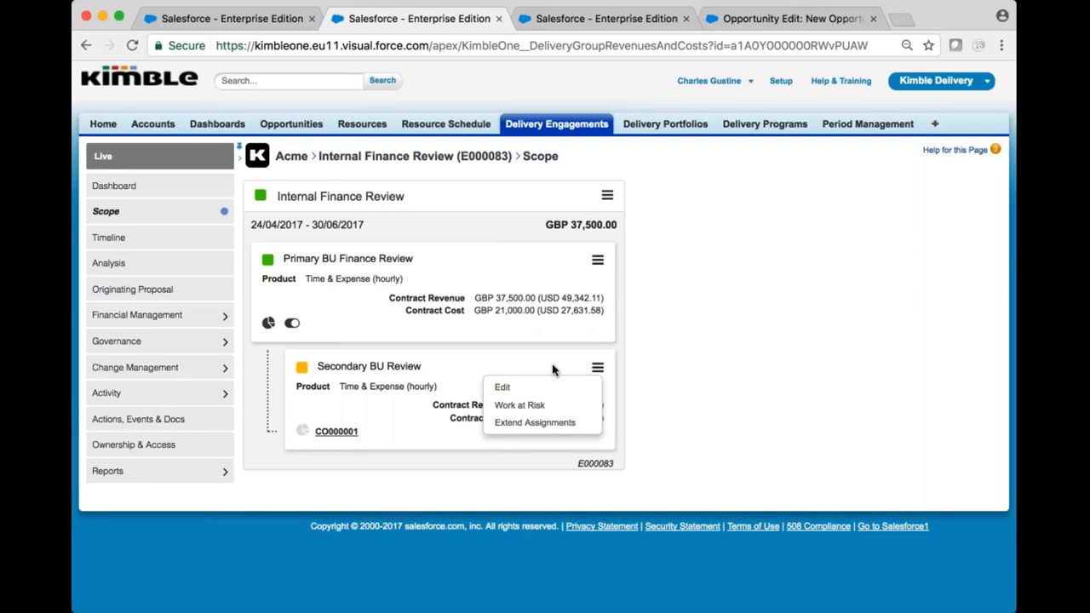
left_click(552, 370)
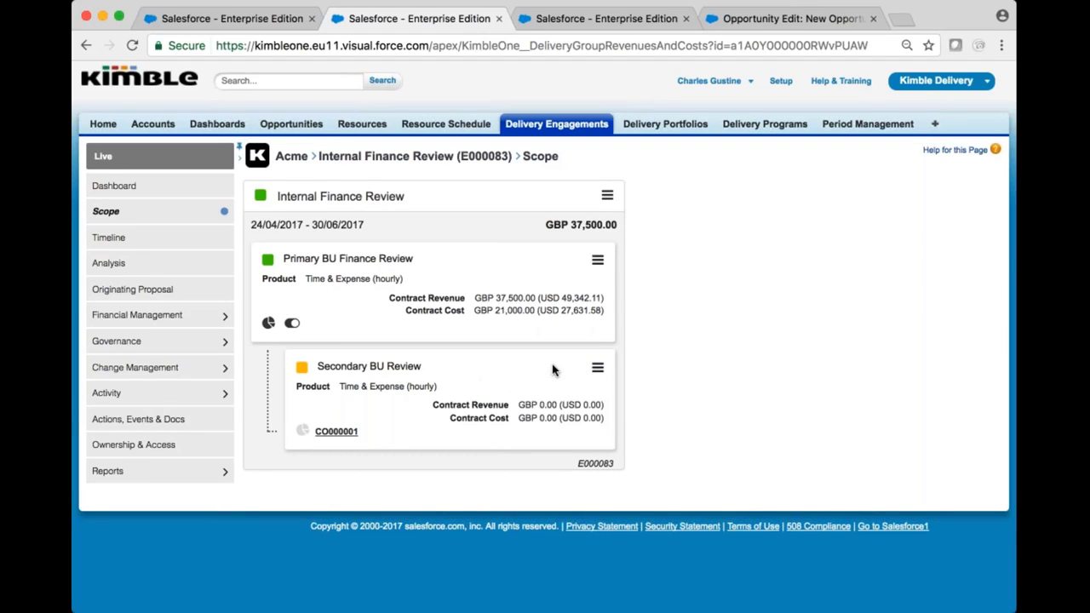
left_click(549, 408)
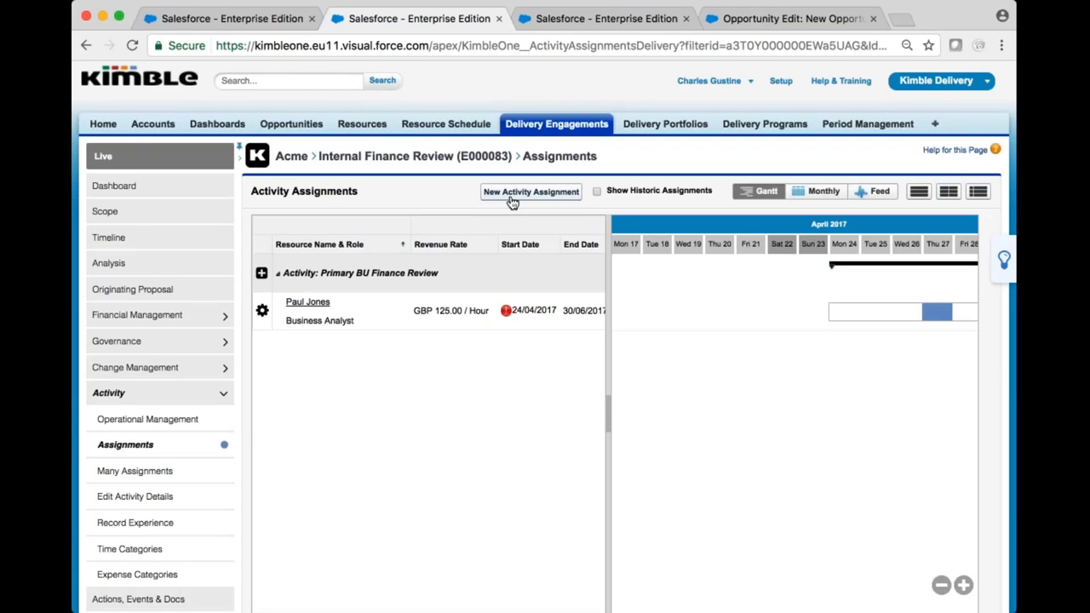
left_click(512, 196)
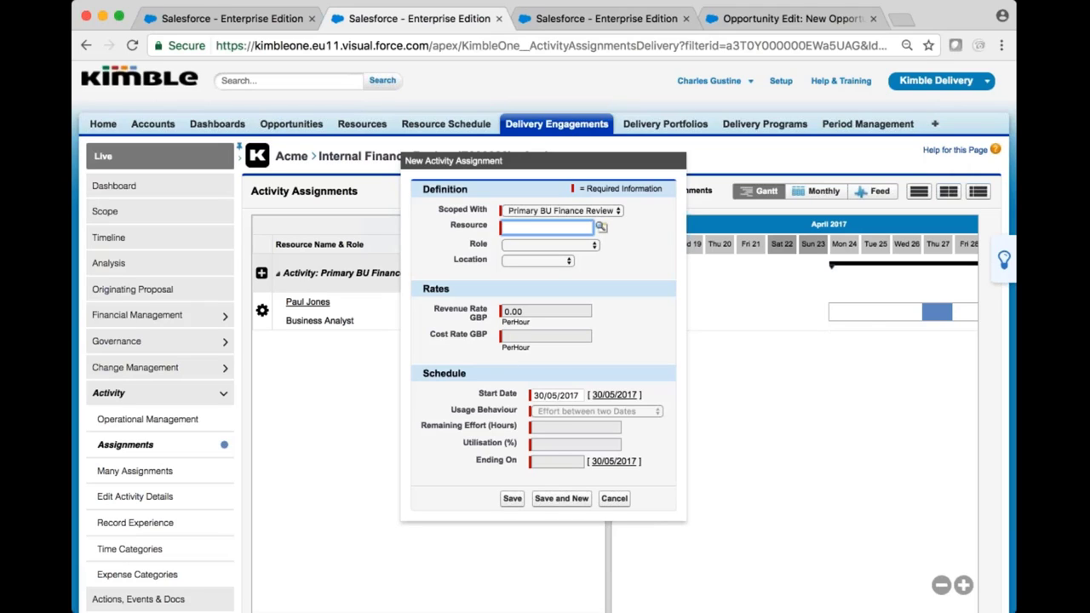
Step: Scope the assignment to Secondary BU Review with the resource, role Business Analyst, location North America
left_click(619, 215)
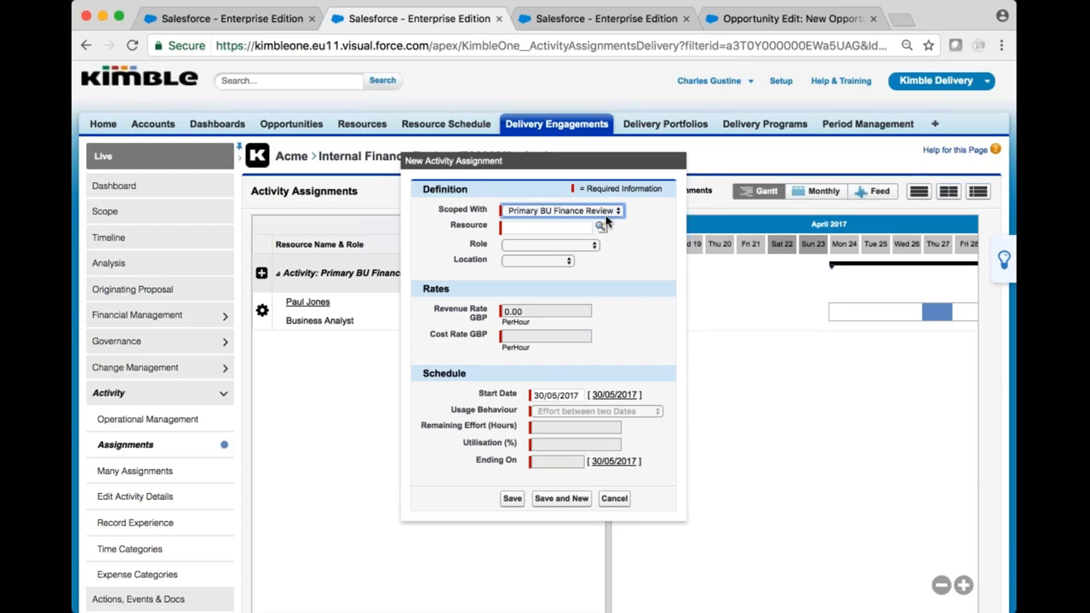
left_click(605, 224)
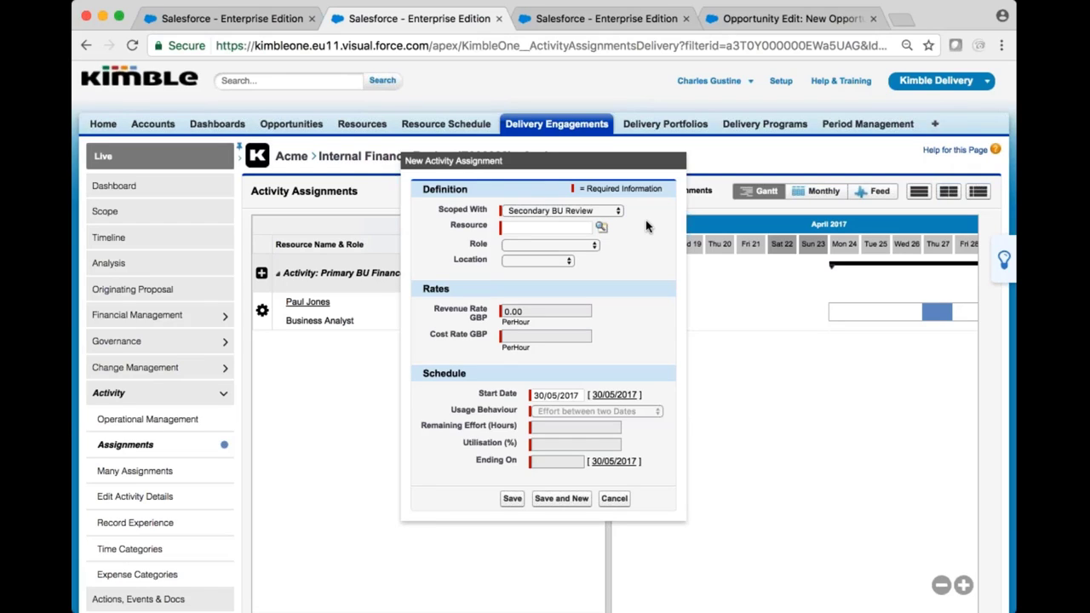
left_click(581, 226)
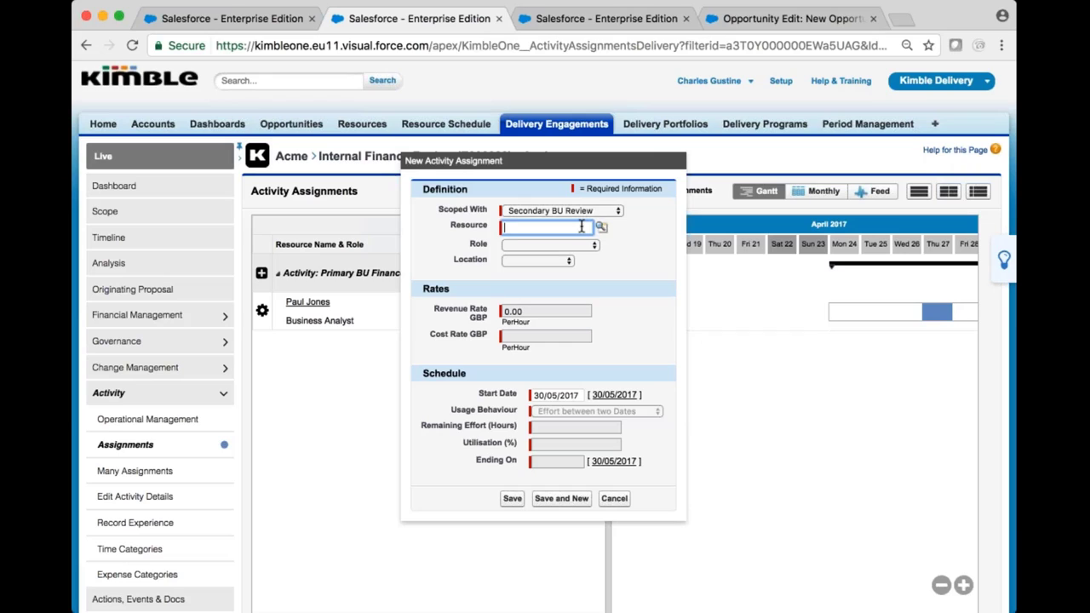
key("Tab")
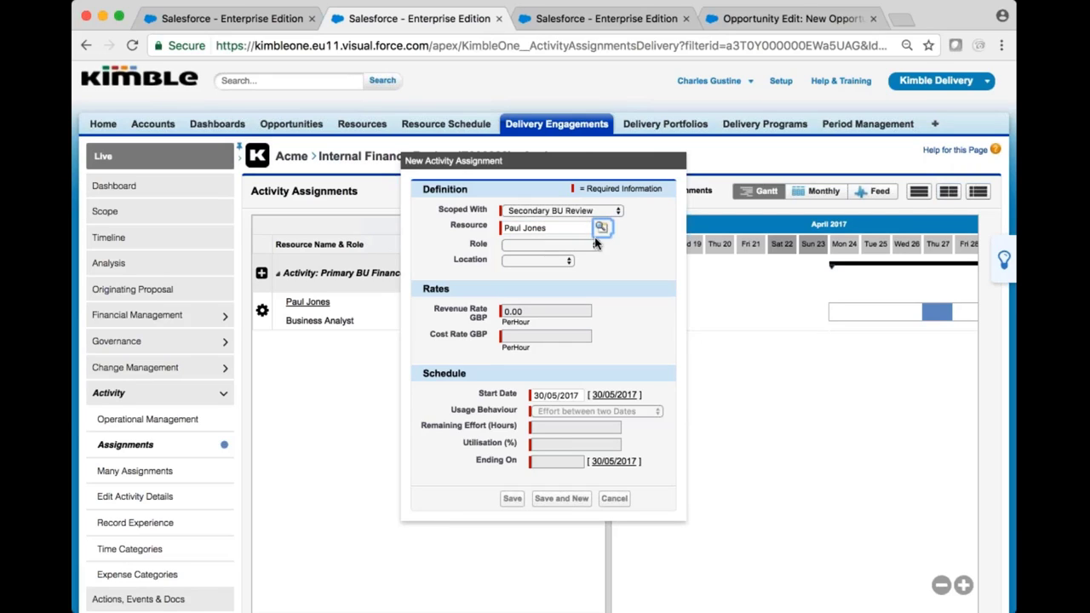
key("Tab")
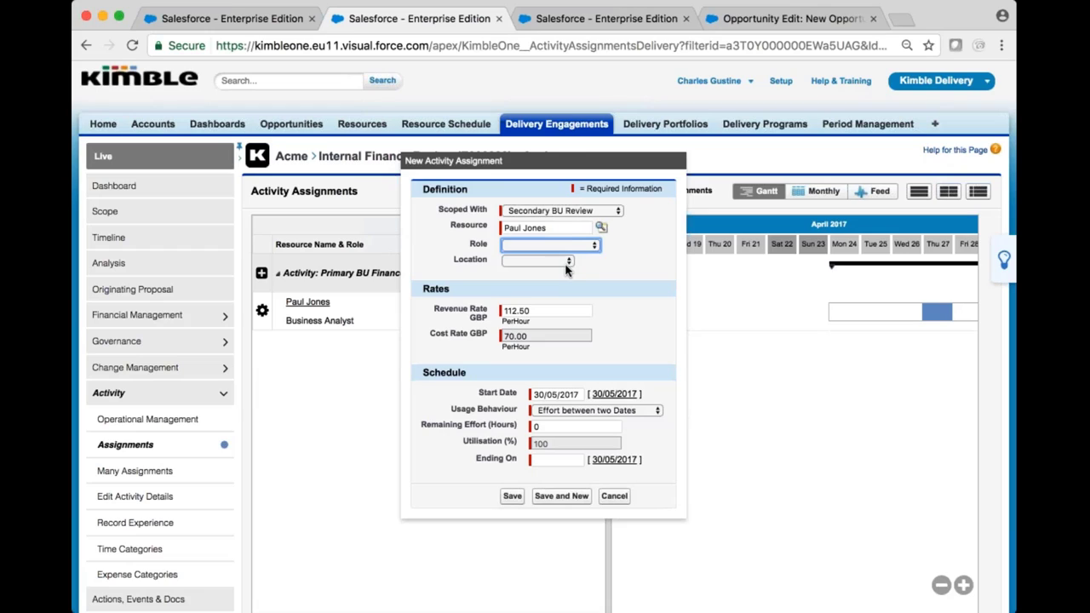
key("Down")
key("Tab")
key("Down")
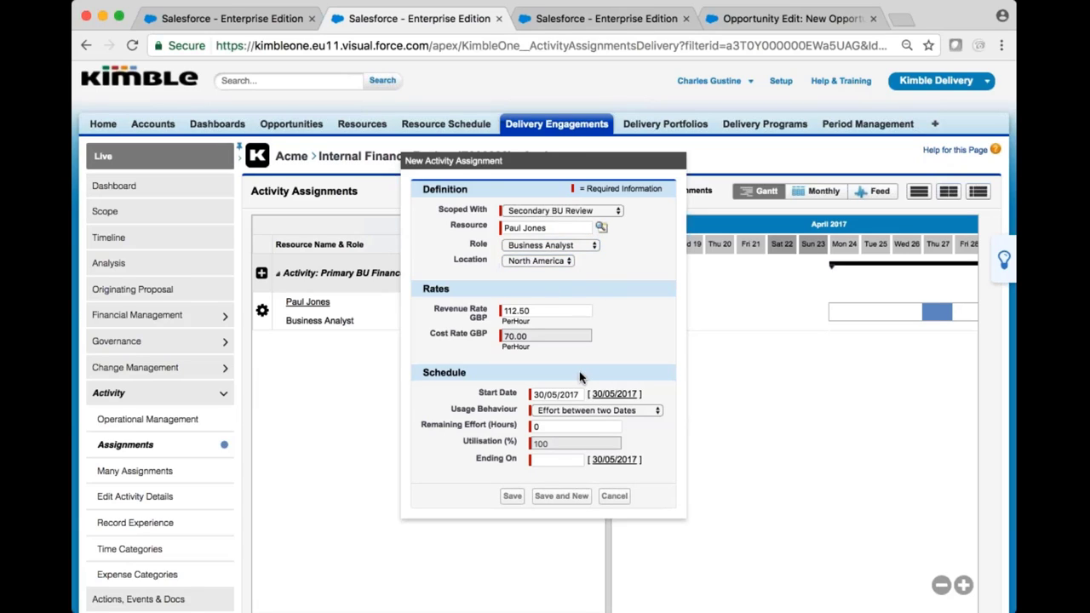
Step: Set start 03/07/2017, remaining effort 160, end 31/08/2017, and save the assignment
left_click(566, 394)
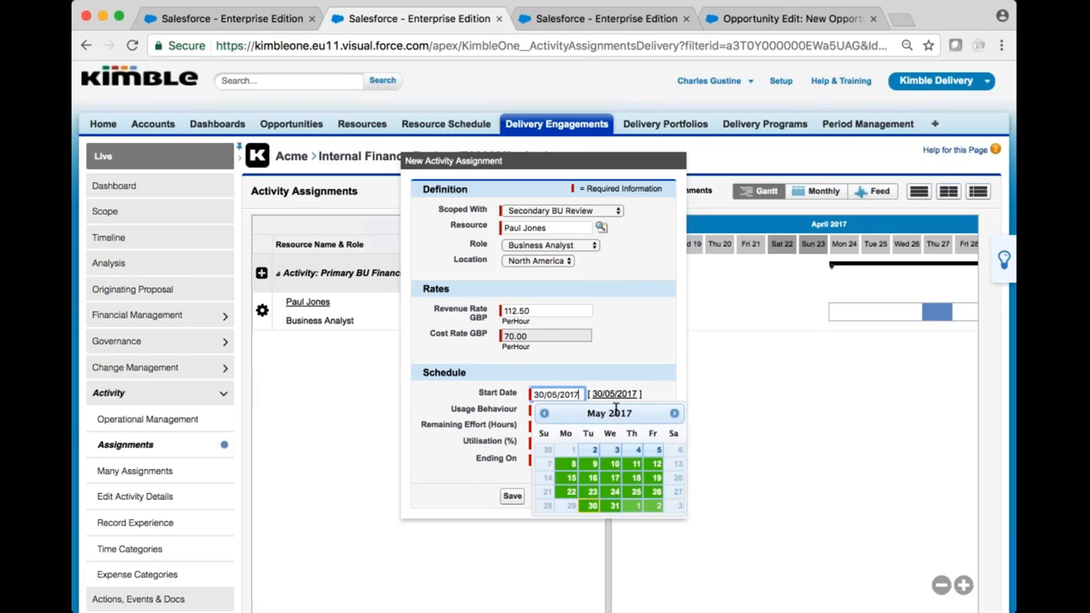
left_click(617, 411)
left_click(673, 413)
left_click(674, 413)
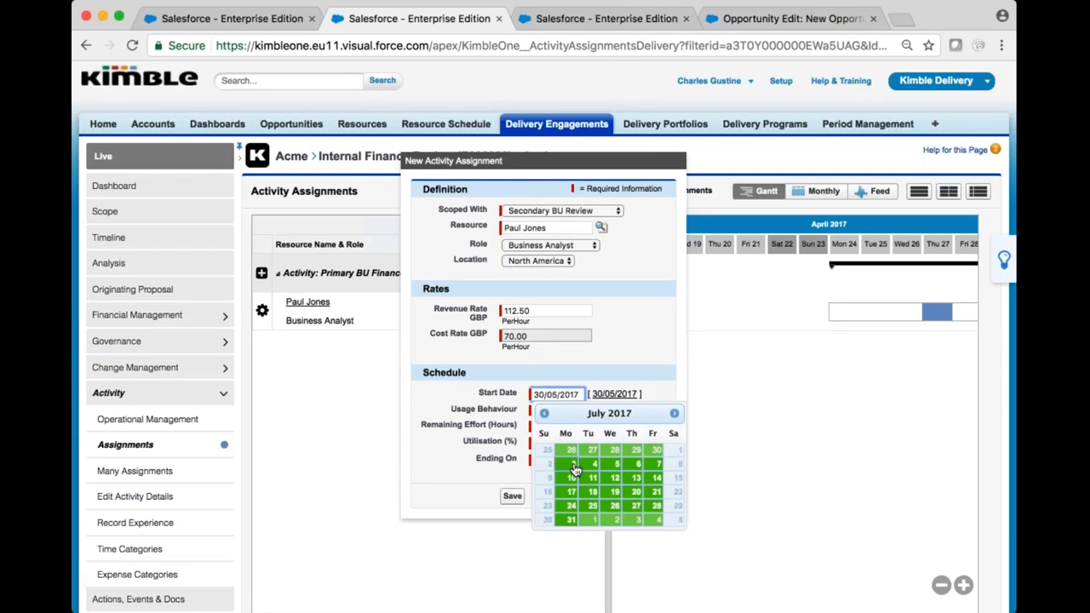
left_click(572, 471)
left_click(519, 423)
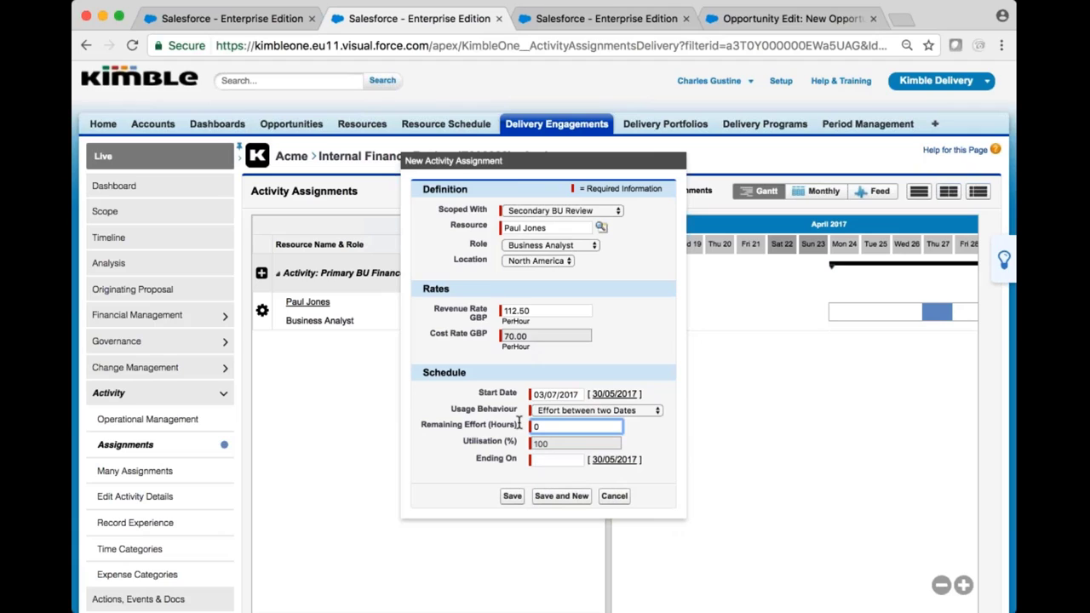
type("160")
left_click(557, 460)
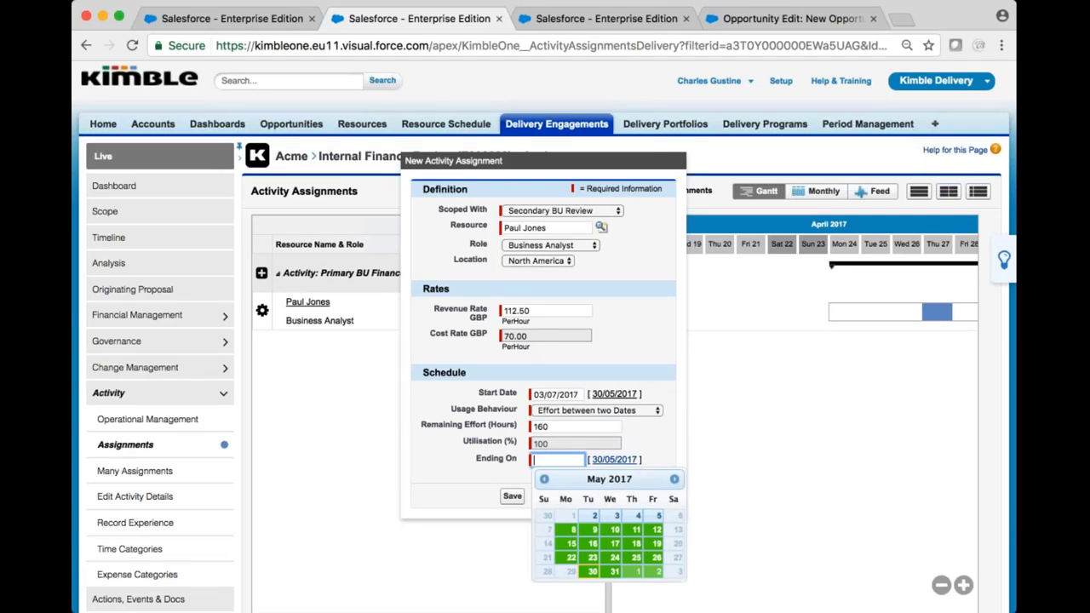
left_click(673, 479)
left_click(674, 480)
left_click(674, 479)
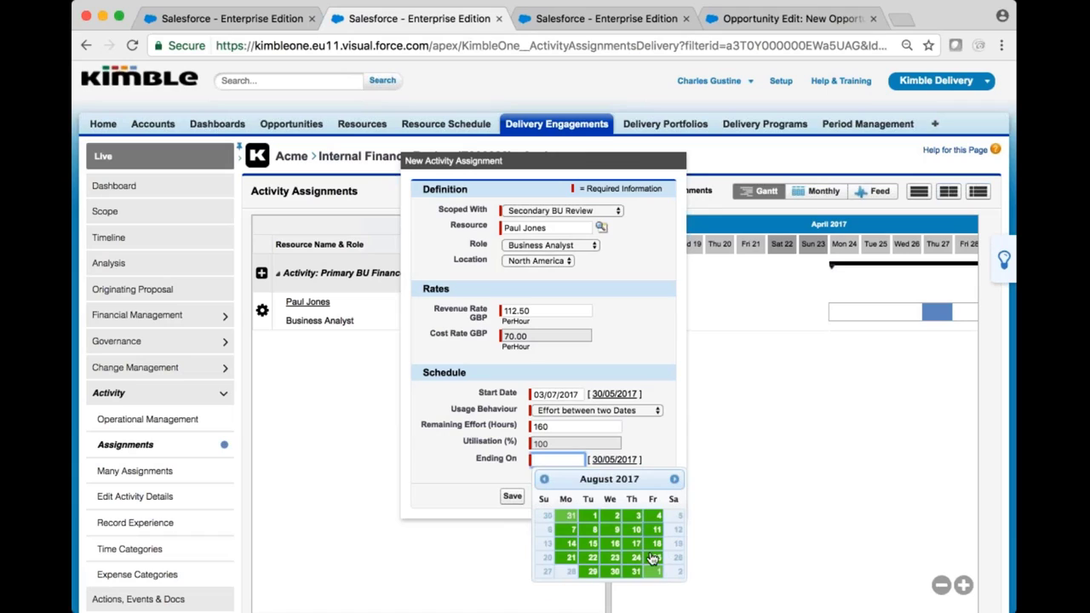
left_click(636, 574)
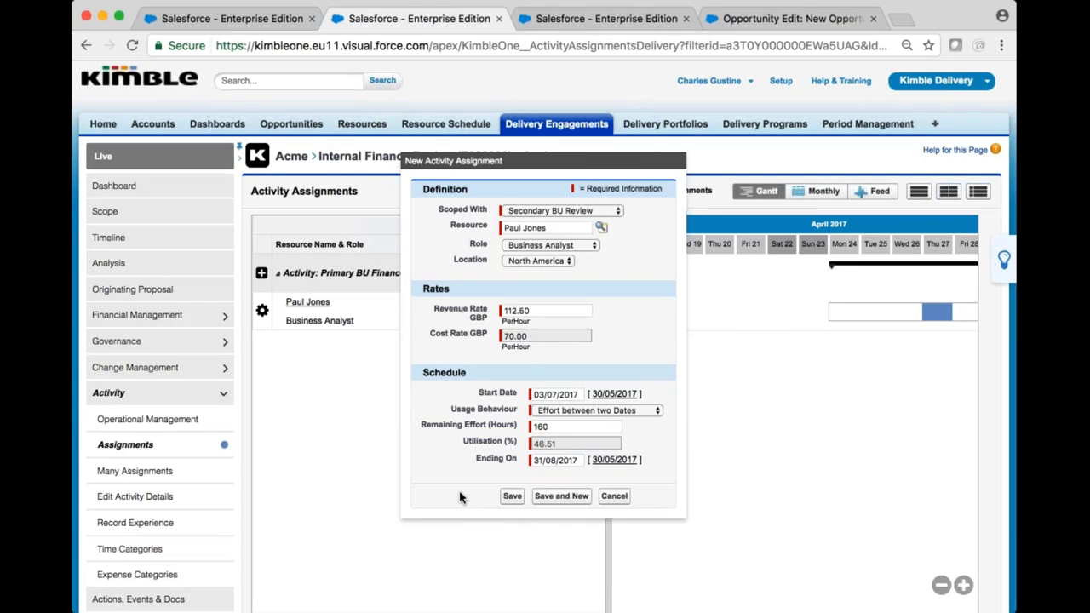
left_click(512, 496)
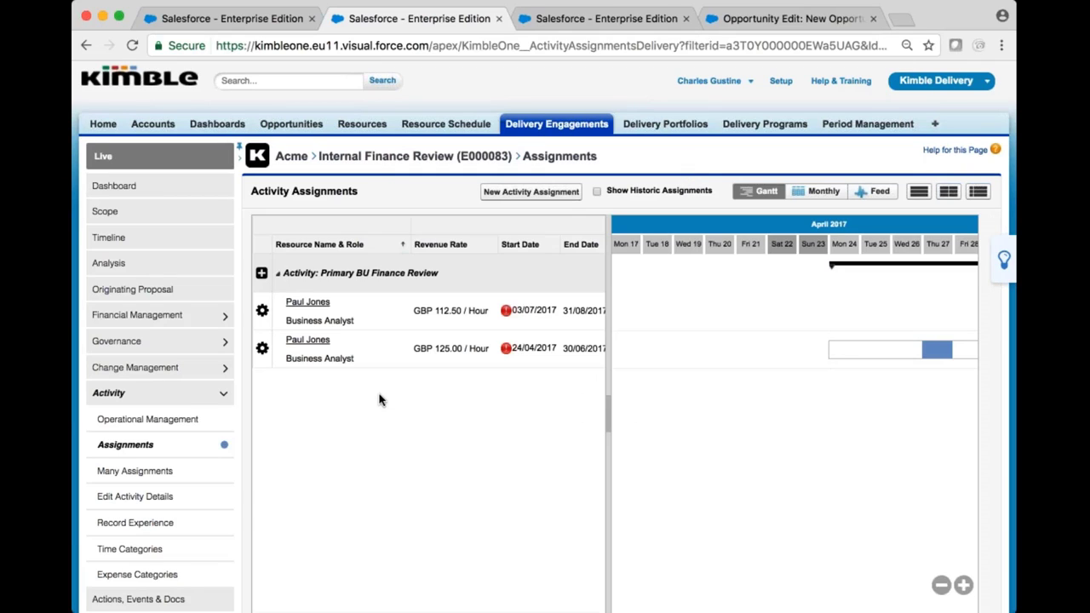
left_click(128, 220)
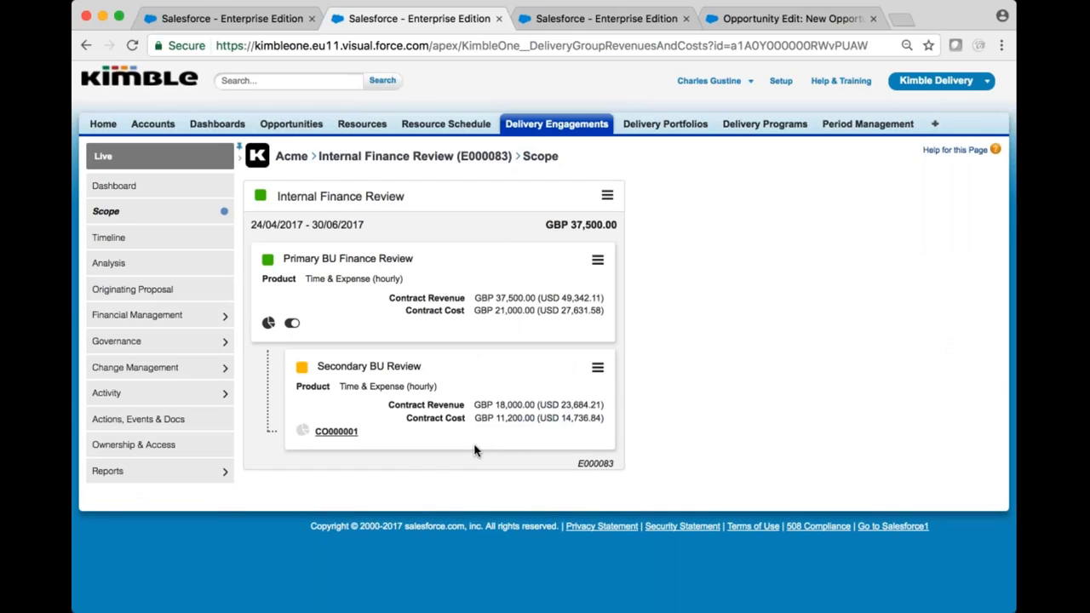
Step: Go to the engagement dashboard, then its Change Orders list showing CO000001 open
left_click(156, 198)
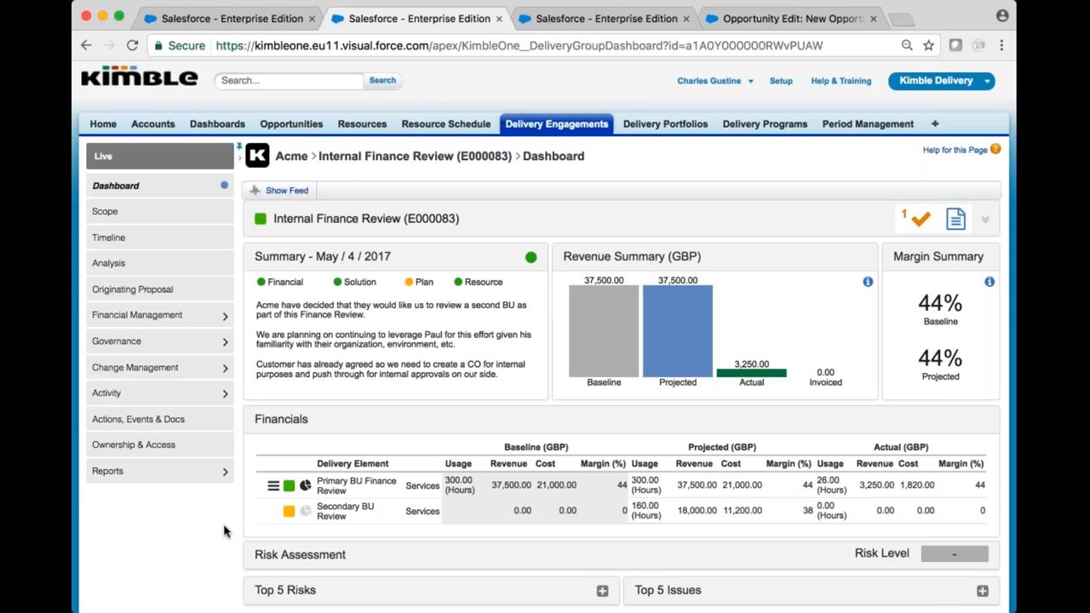
left_click(189, 369)
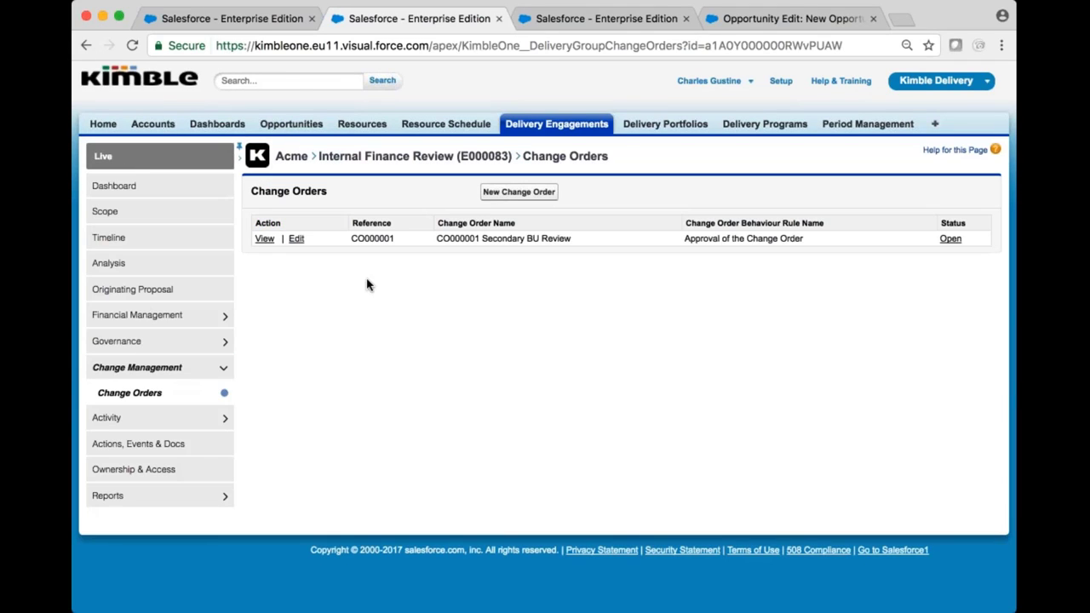
Step: Send change order CO000001 for approval, then return to the Internal Finance Review dashboard
left_click(265, 241)
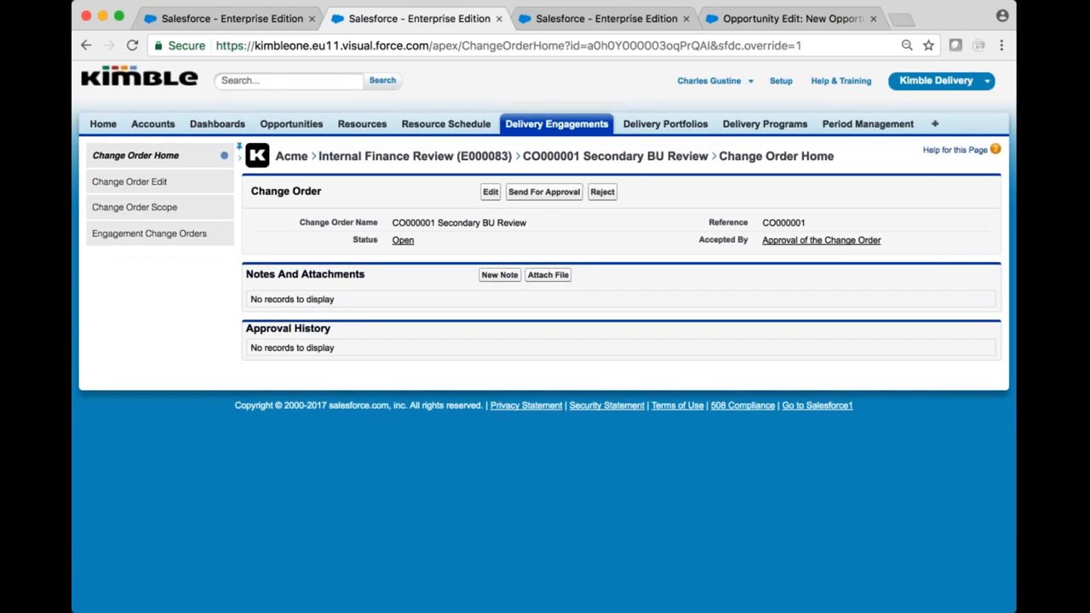
left_click(543, 192)
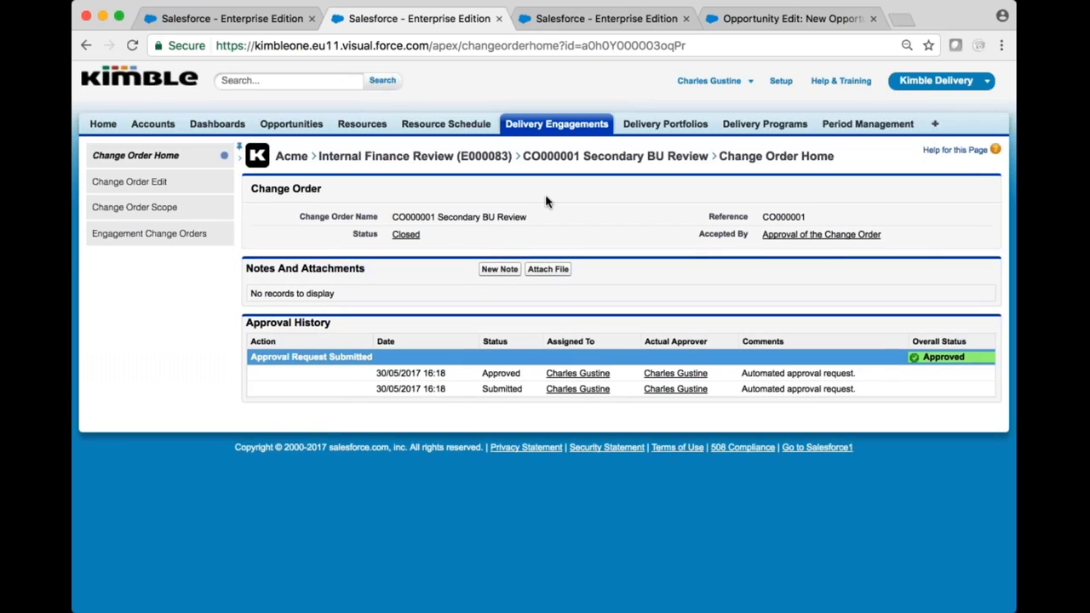
left_click(398, 165)
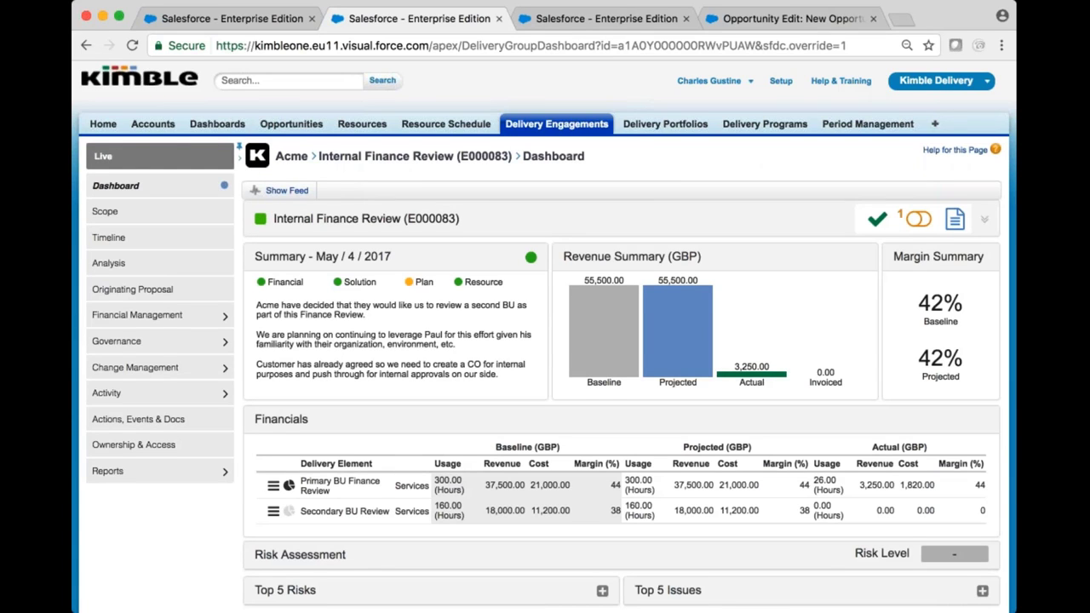
Step: On the Scope page, activate the Secondary BU Review activity and confirm with Save
scroll(545, 340, "down", 1)
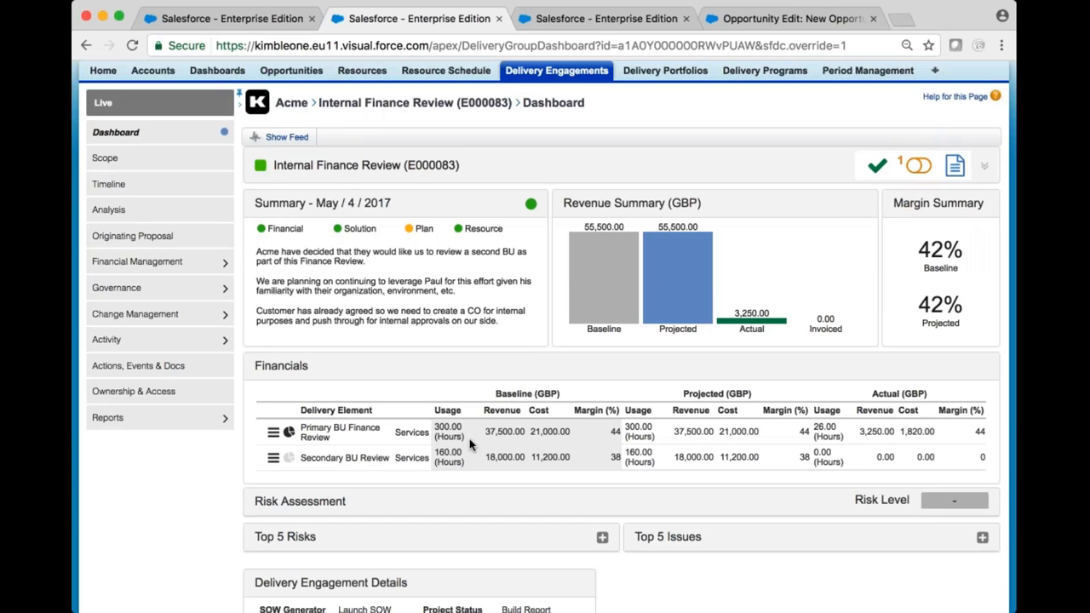
left_click(167, 163)
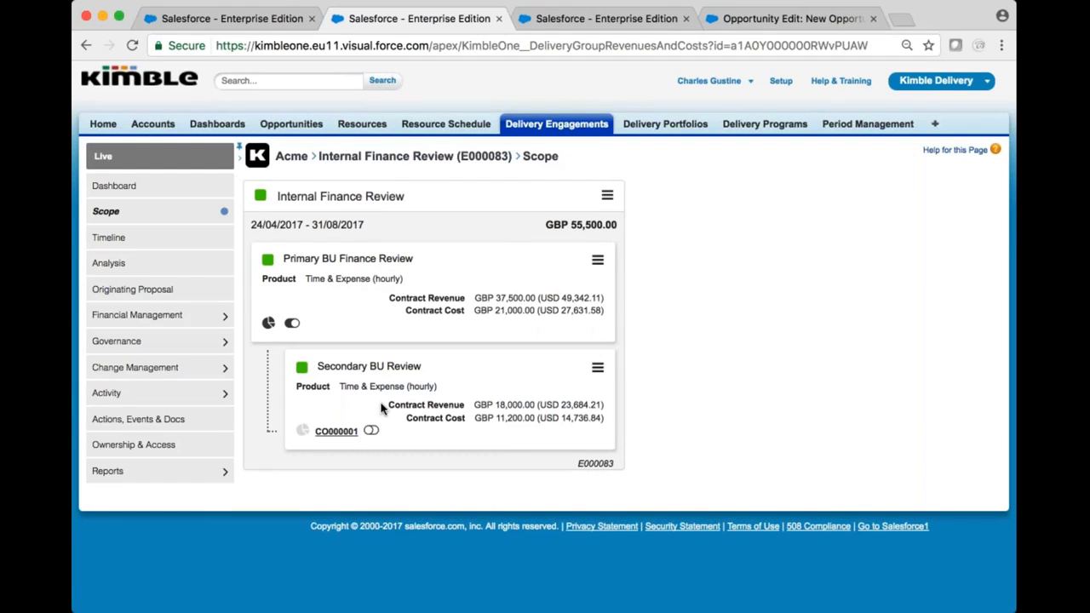
left_click(372, 432)
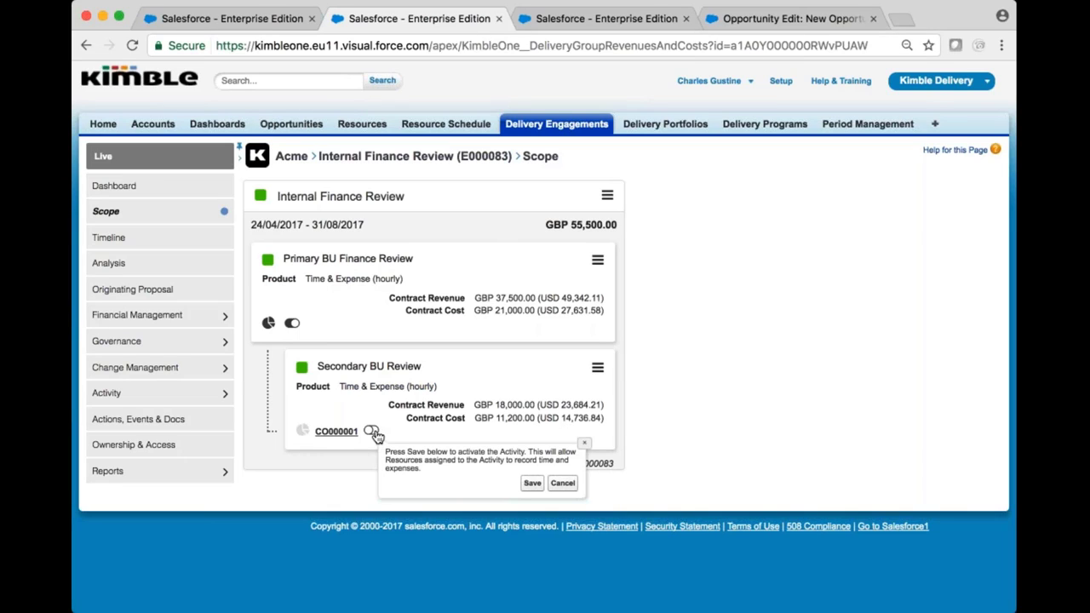
left_click(531, 483)
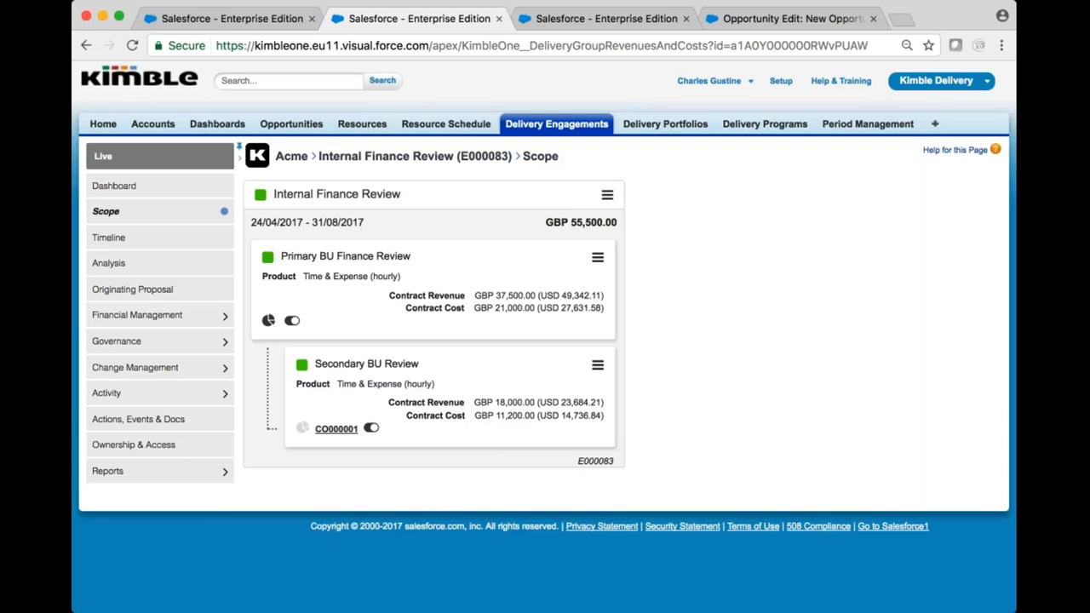
left_click(594, 24)
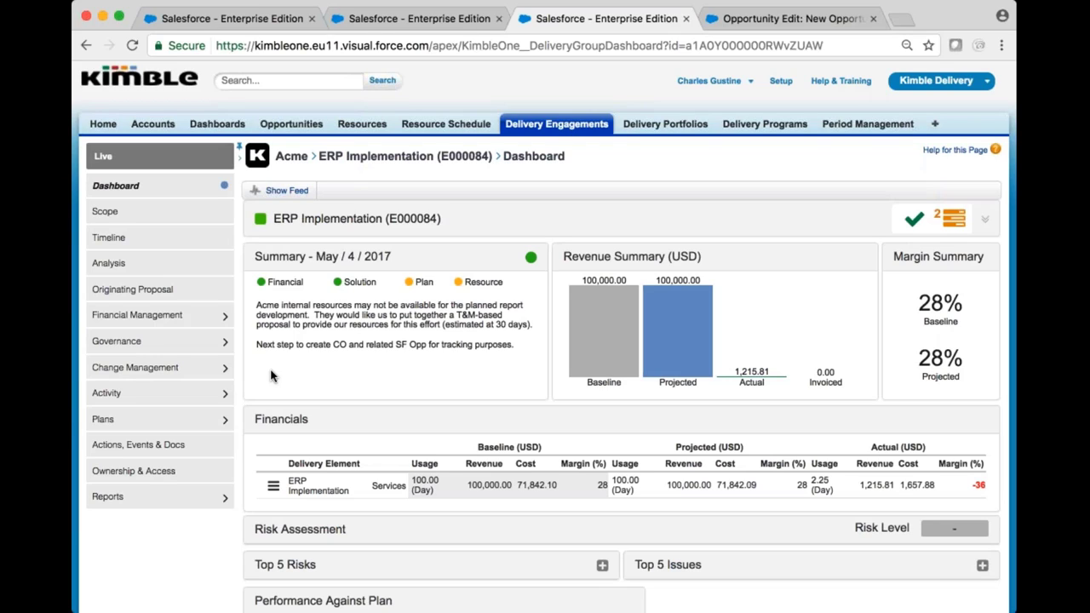
Step: On the ERP Implementation Scope page, choose New Change Element for its delivery element
left_click(143, 218)
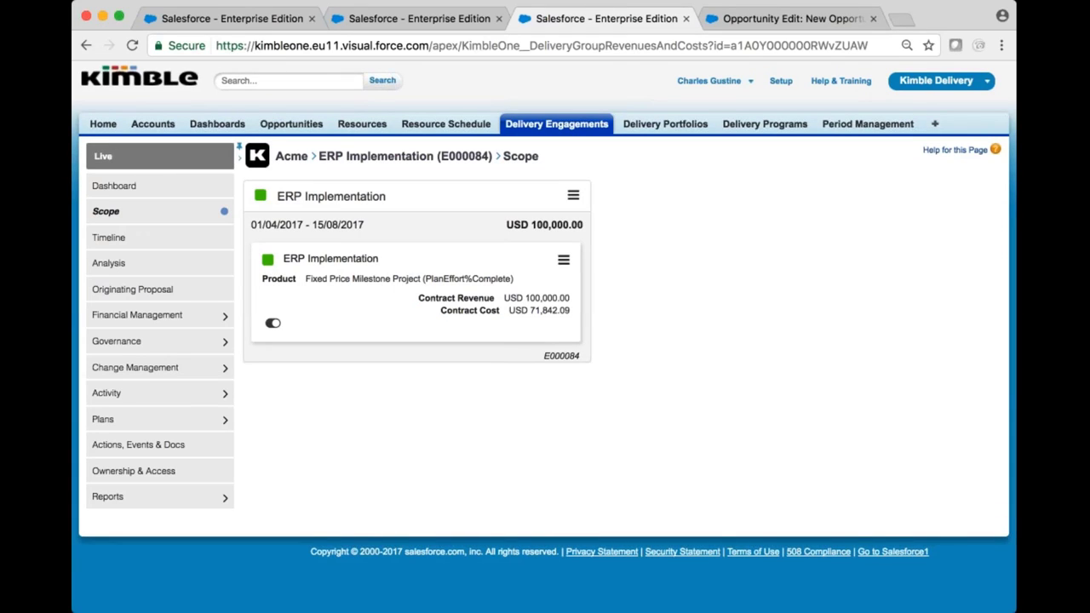
left_click(563, 259)
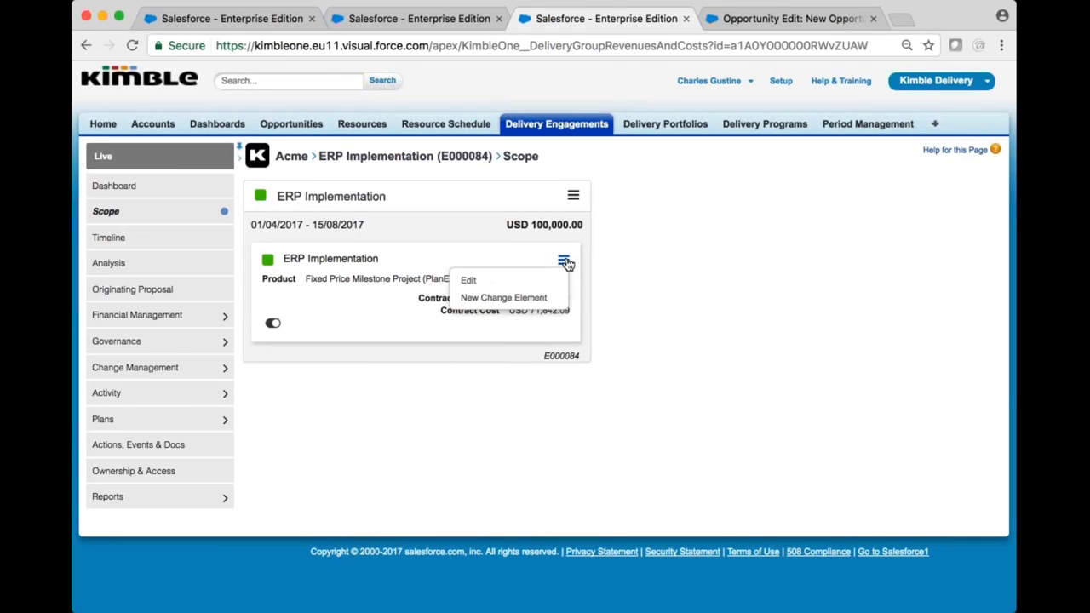
left_click(542, 300)
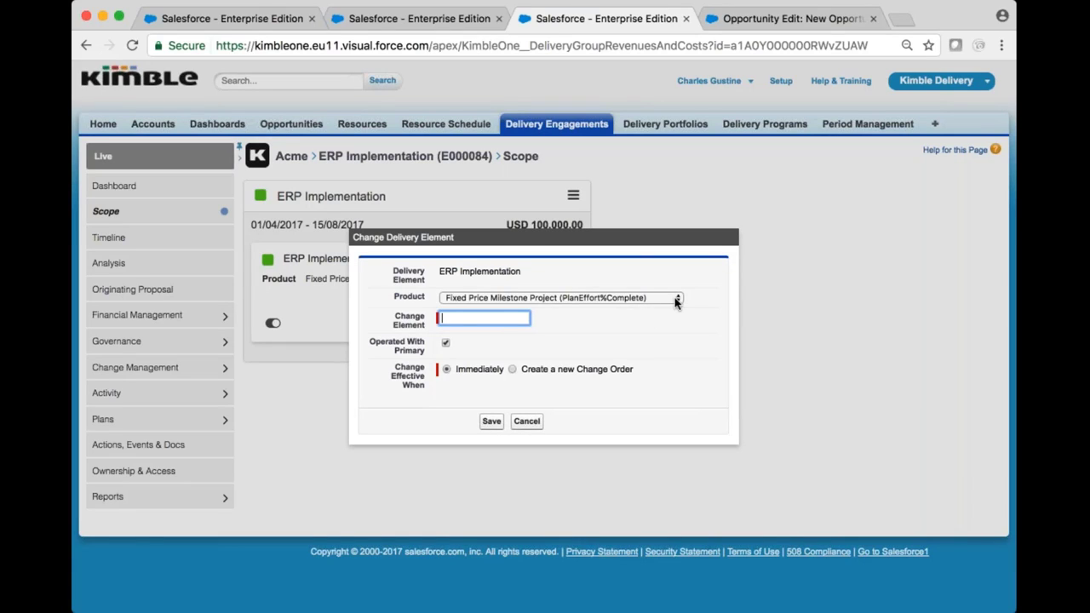
Step: Set the change's product to Time & Expense (daily) and name the element Report Development
left_click(676, 299)
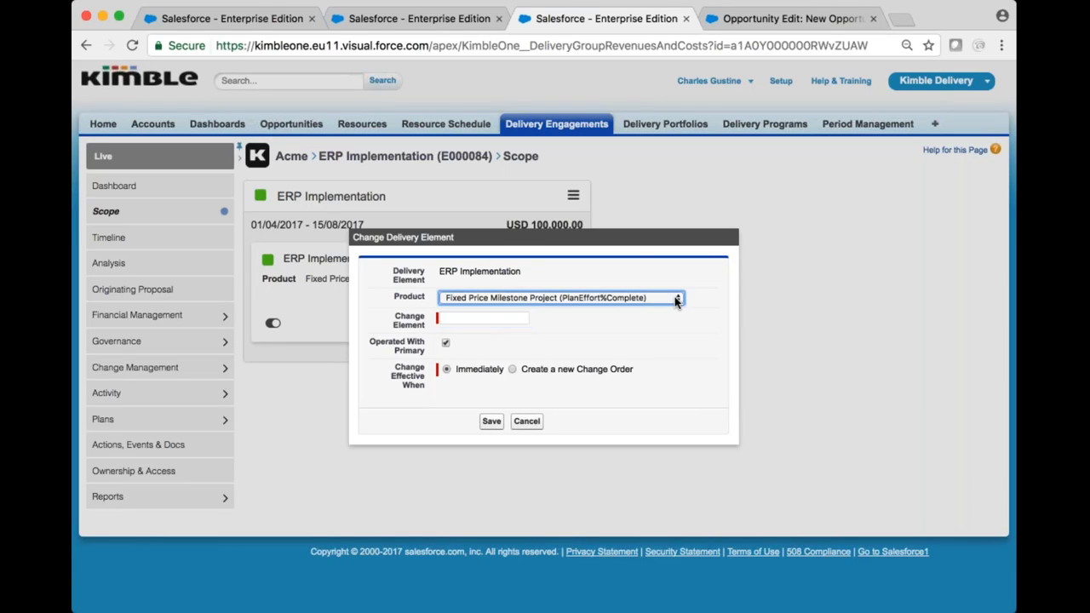
left_click(622, 373)
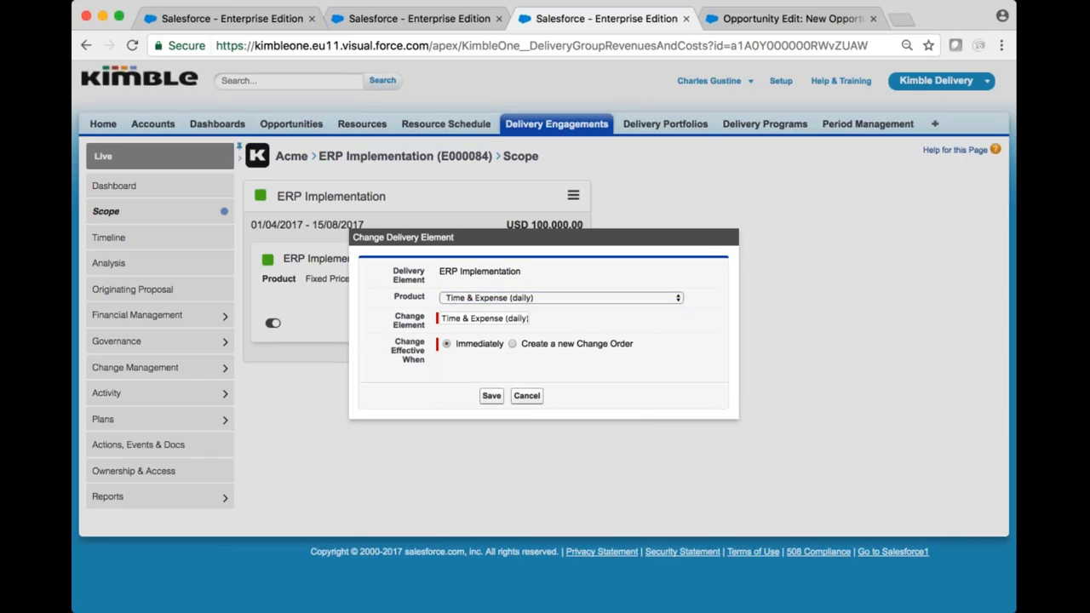
left_click_drag(443, 318, 555, 317)
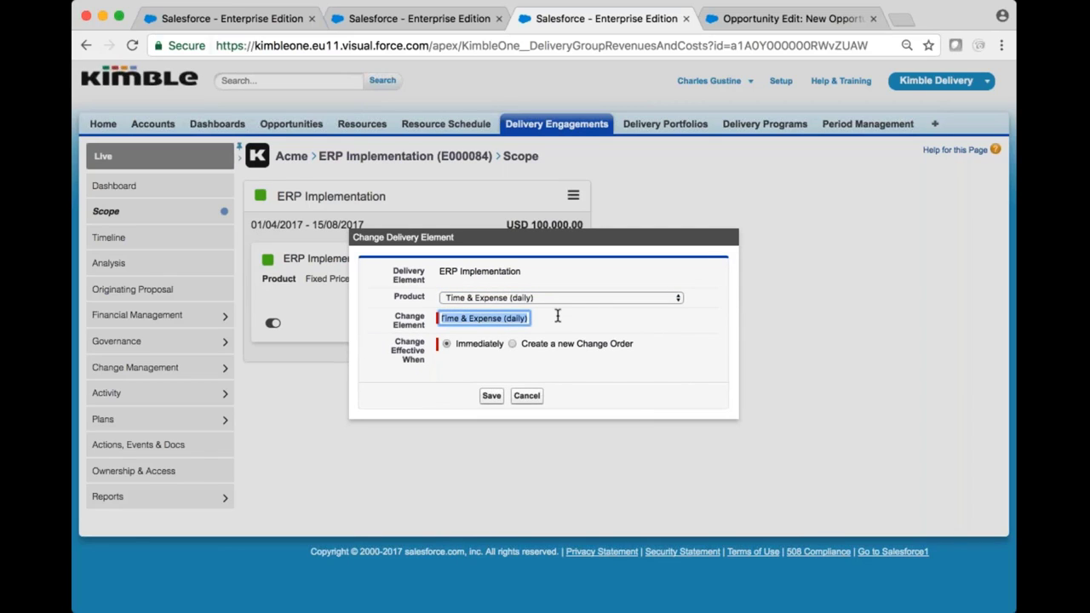
key("BackSpace")
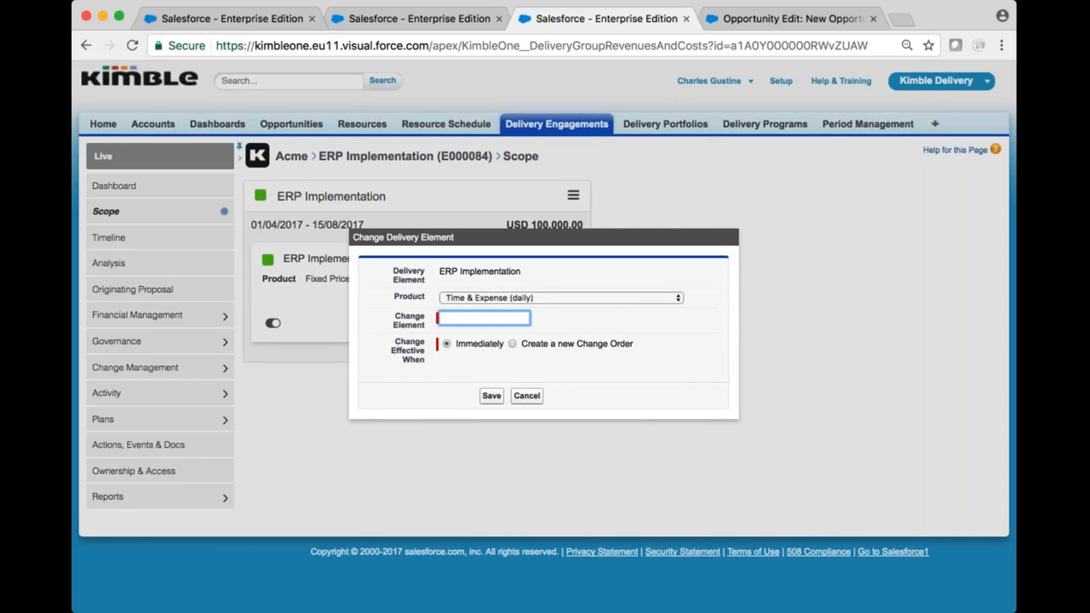
type("Report Development")
left_click(666, 372)
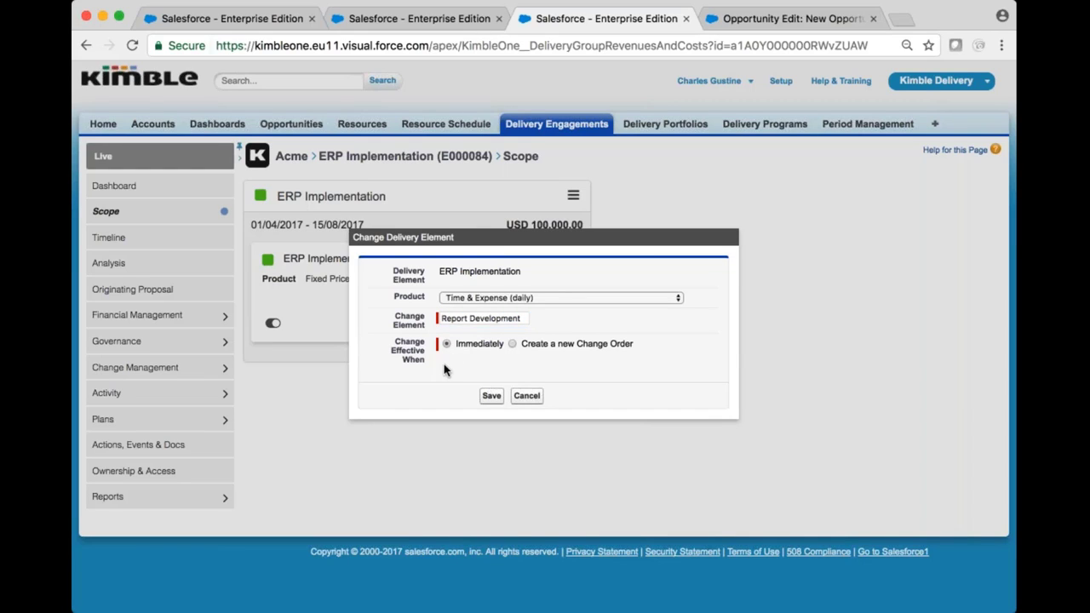
Step: Put the element on a new change order accepted on winning the opportunity, and save
left_click(512, 344)
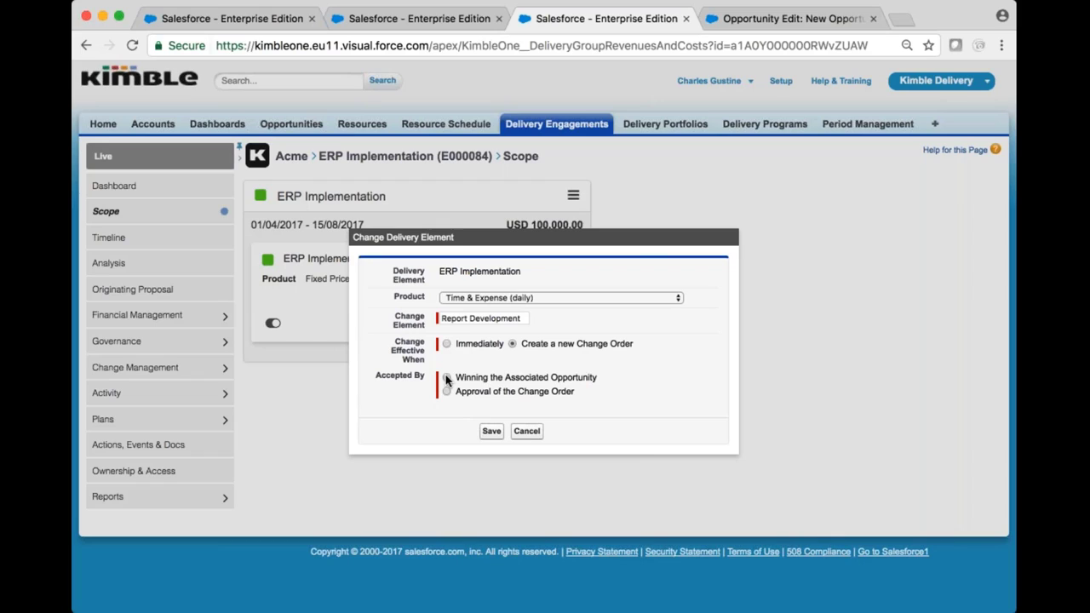
left_click(447, 378)
left_click(493, 432)
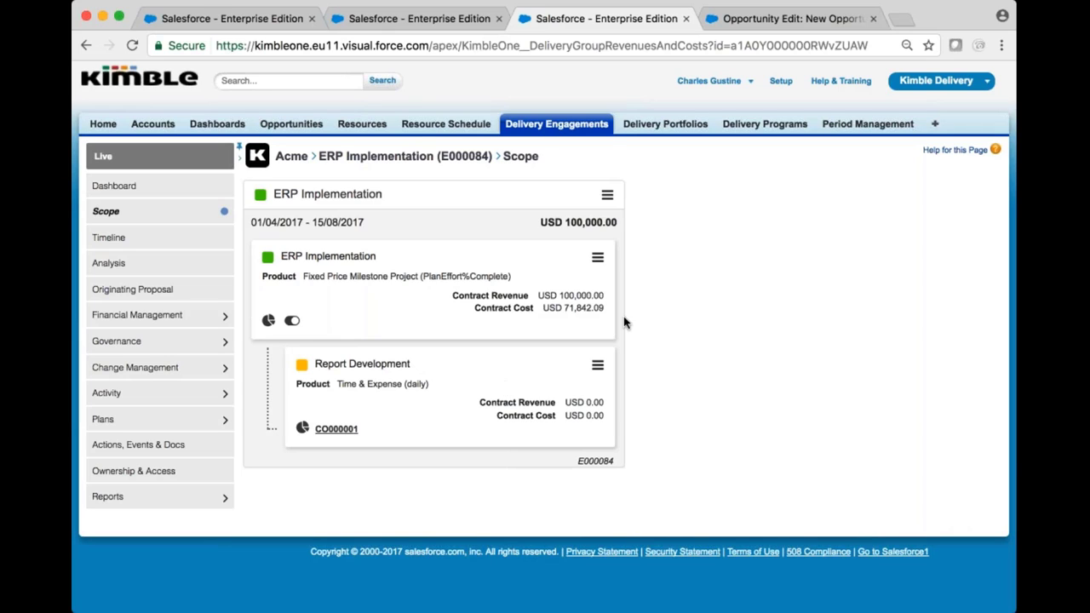
left_click(763, 24)
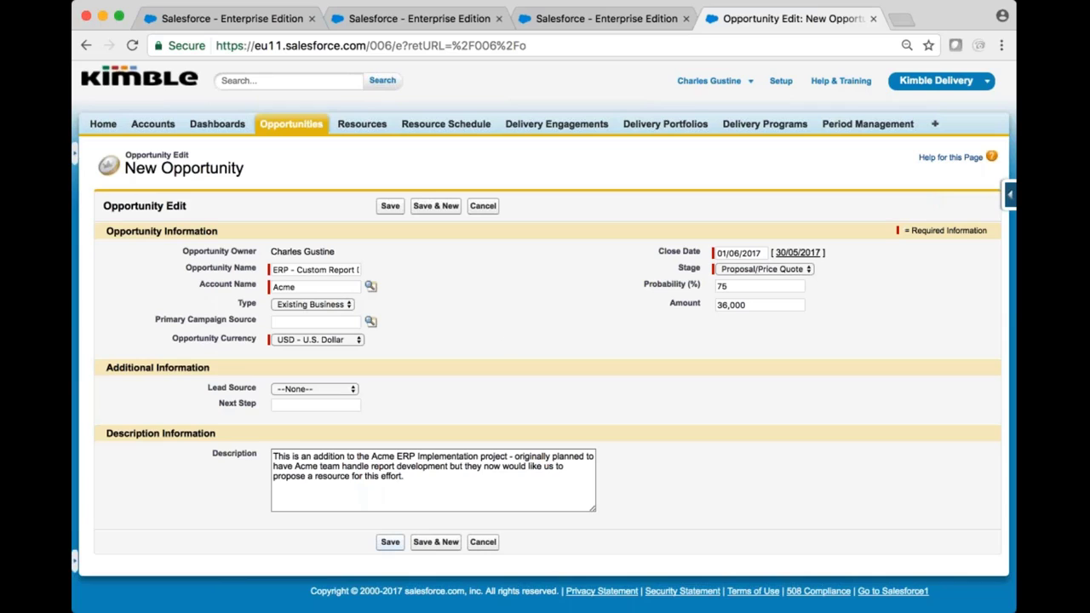
Step: Save the Acme opportunity worth 36,000, closing 01/06/2017
left_click(390, 542)
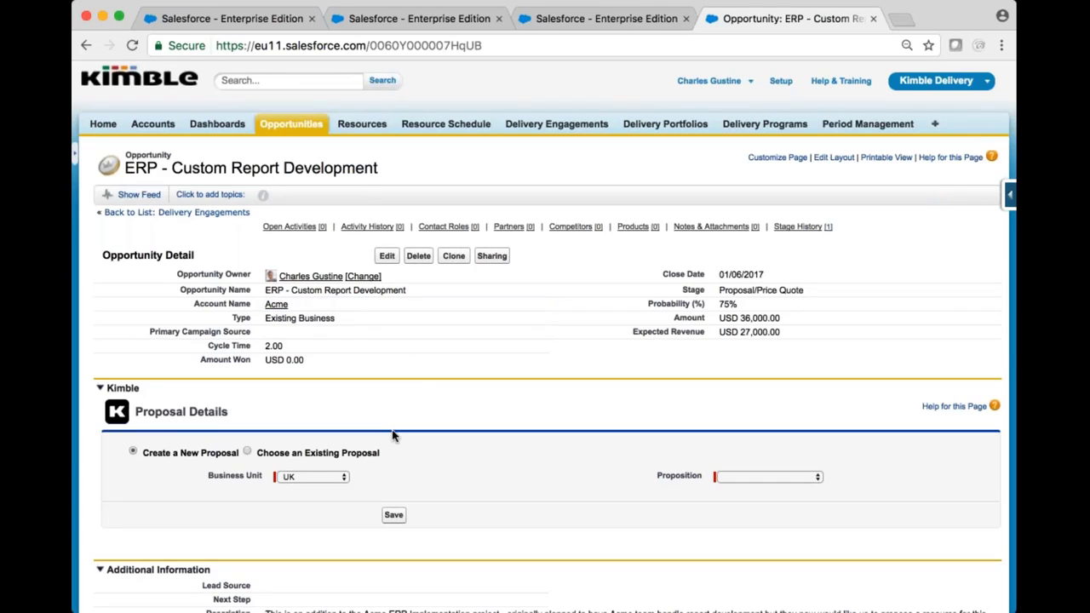
Step: Link existing proposal CO000001 Report Development to the opportunity and add it
left_click(249, 454)
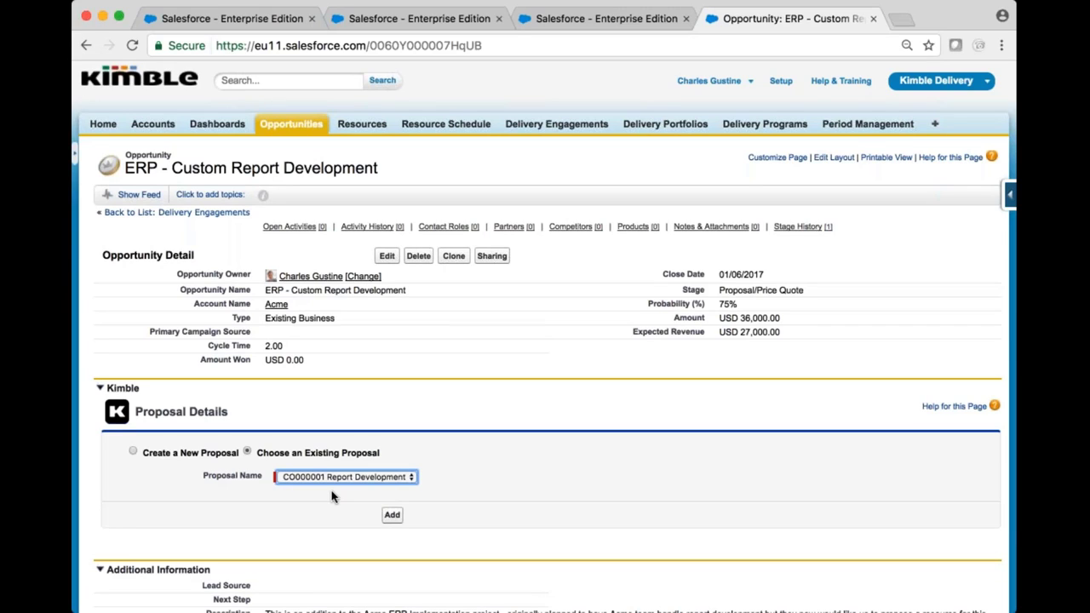
left_click(392, 515)
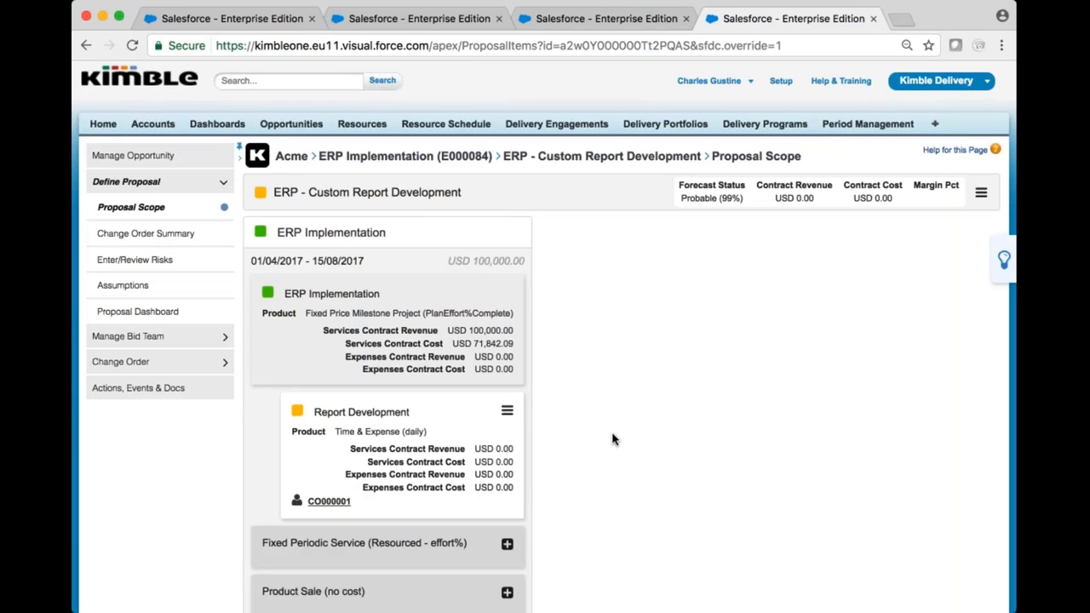
Step: Open the Activity Assignments page for the Report Development element of ERP Implementation
scroll(609, 461, "down", 1)
scroll(609, 461, "down", 4)
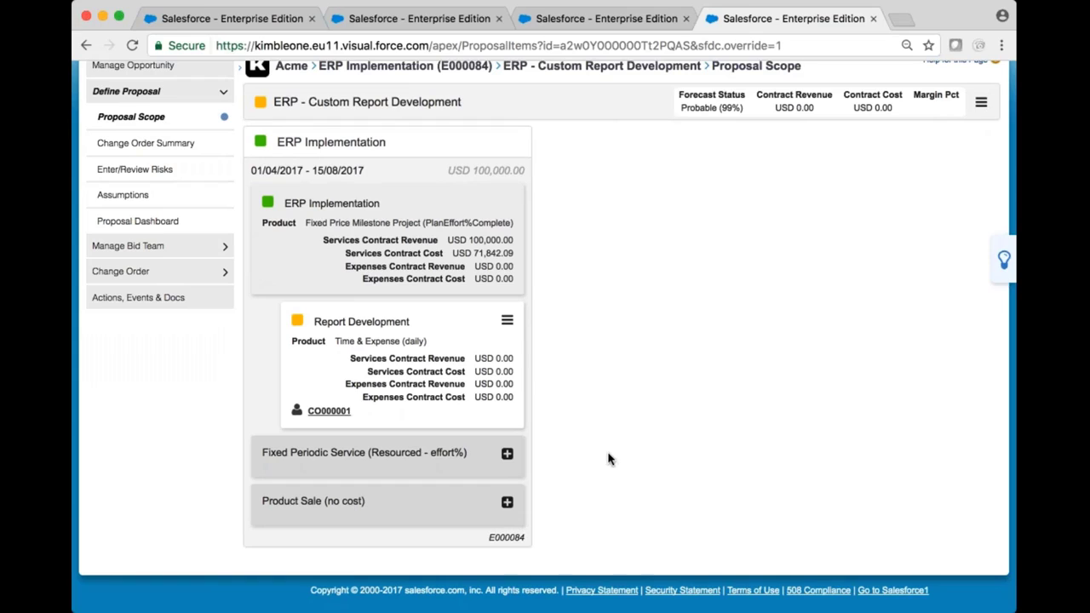
left_click(508, 321)
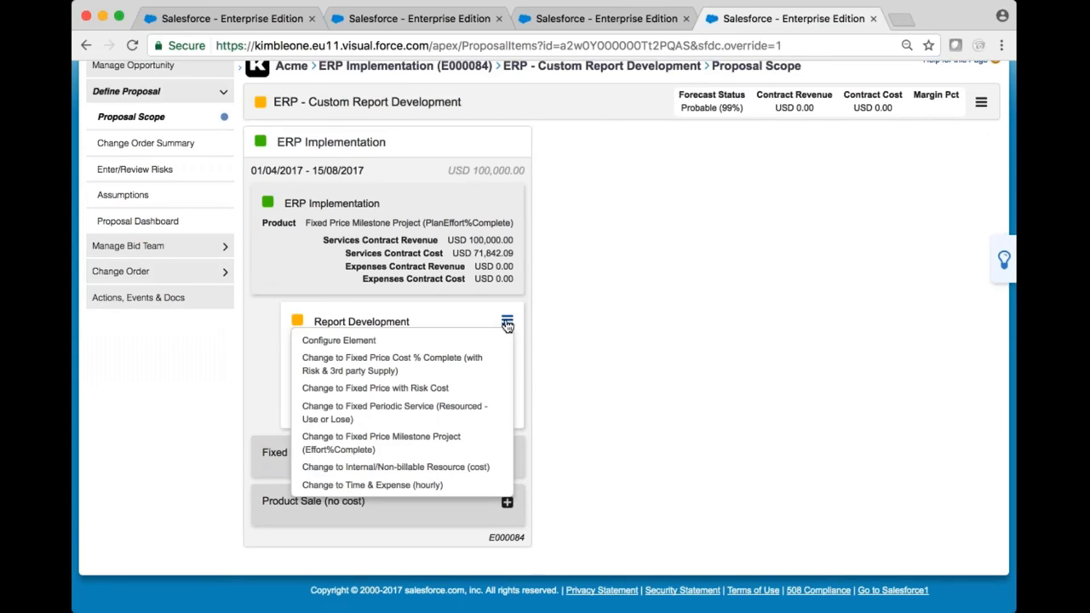
key("Down")
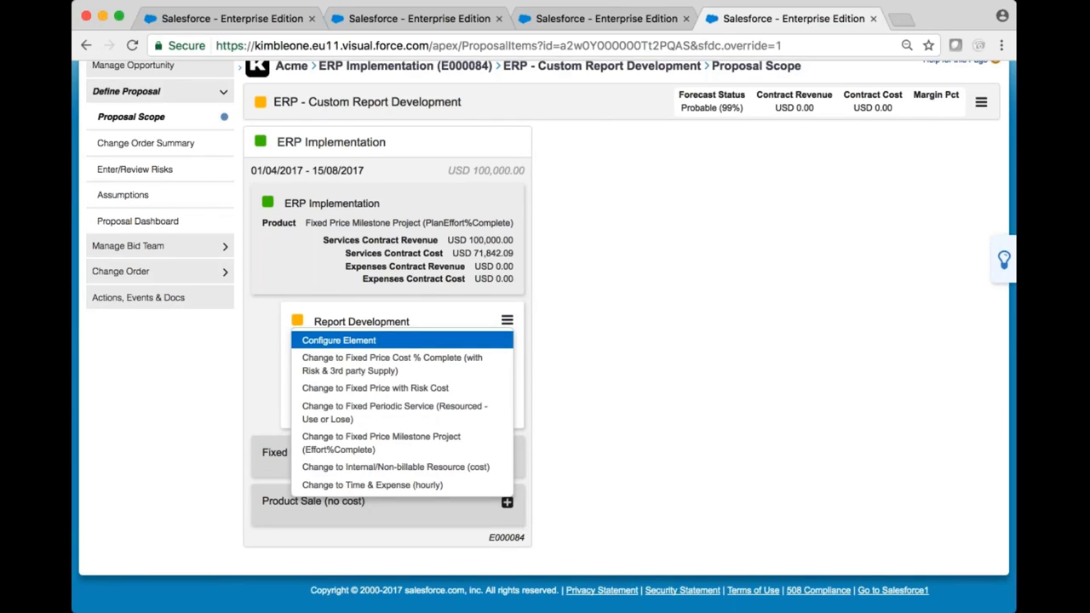
left_click(486, 316)
left_click(491, 362)
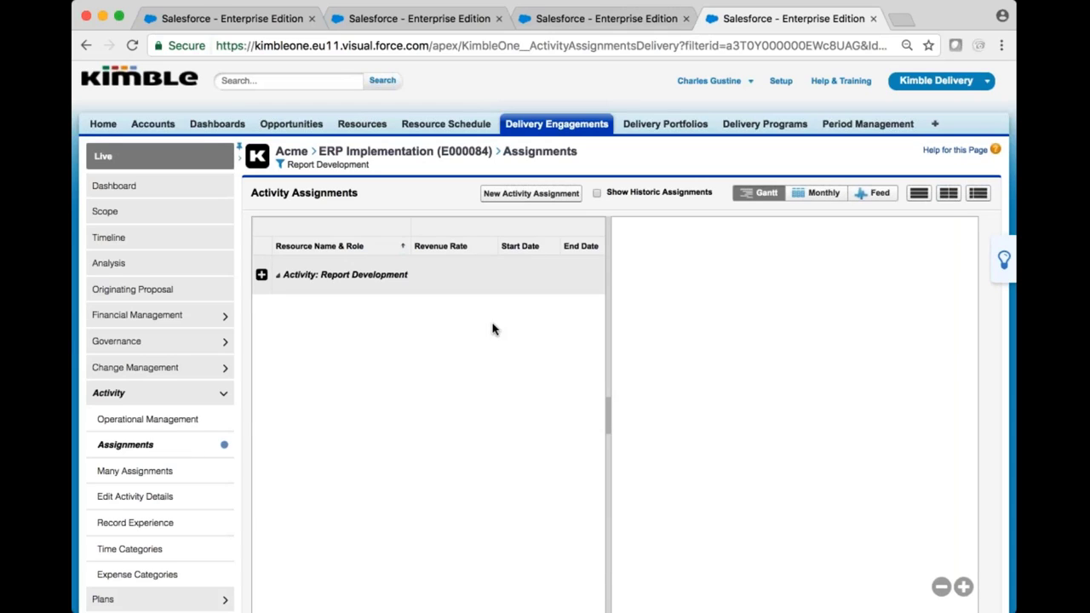
Step: Create an assignment for #Generic - Business Analyst, role Business Analyst, starting 01/06/2017
left_click(510, 195)
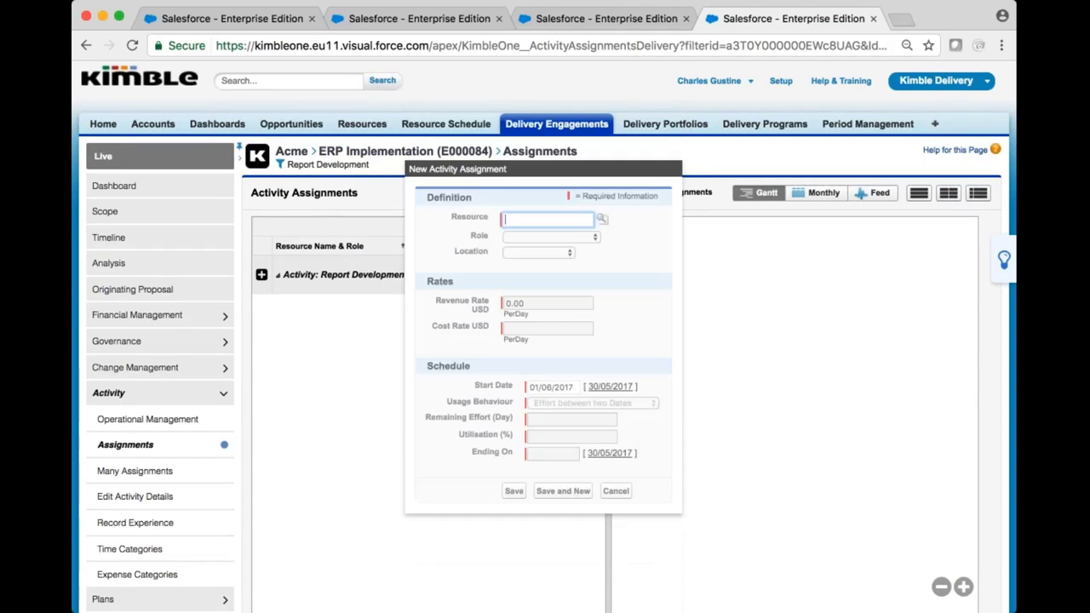
type("#Generic - Business Analyst")
left_click(523, 239)
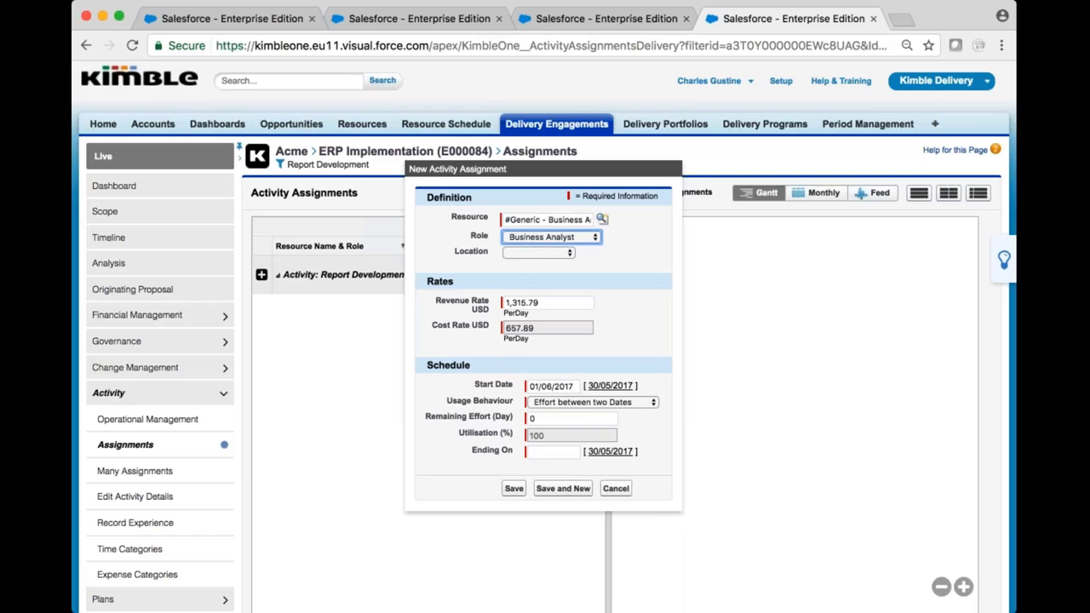
left_click(552, 386)
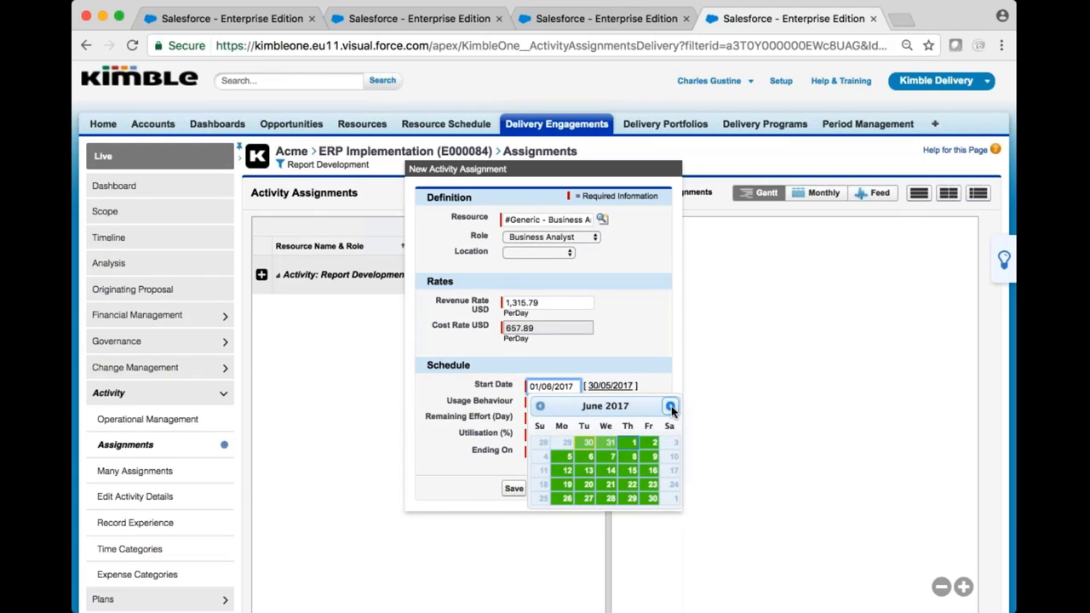
left_click(632, 444)
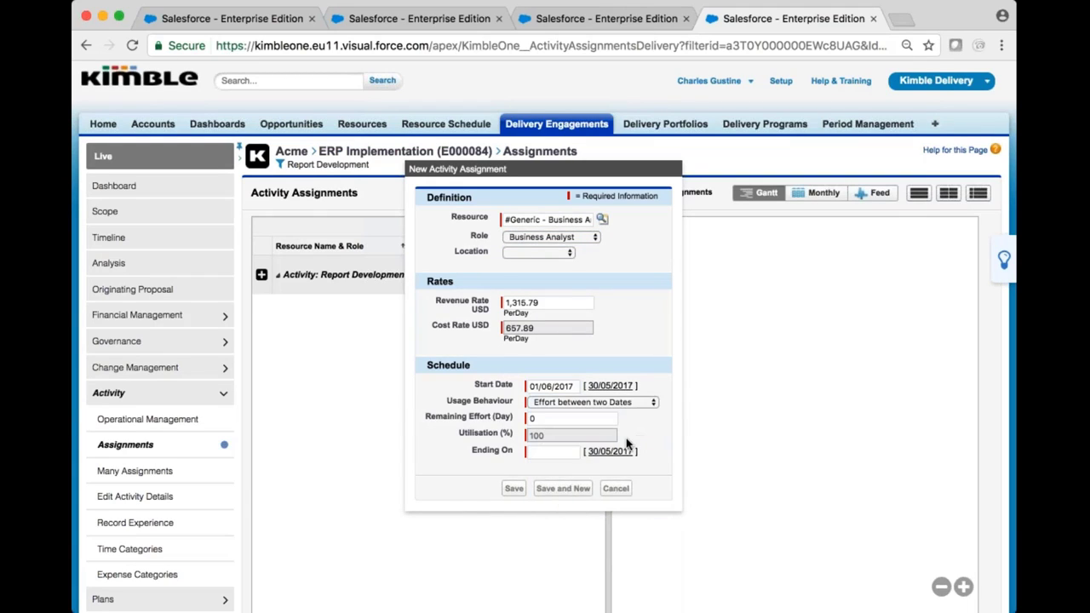
Step: Give the assignment 30 days remaining effort ending 31/08/2017, save it, and view the Scope
left_click(543, 418)
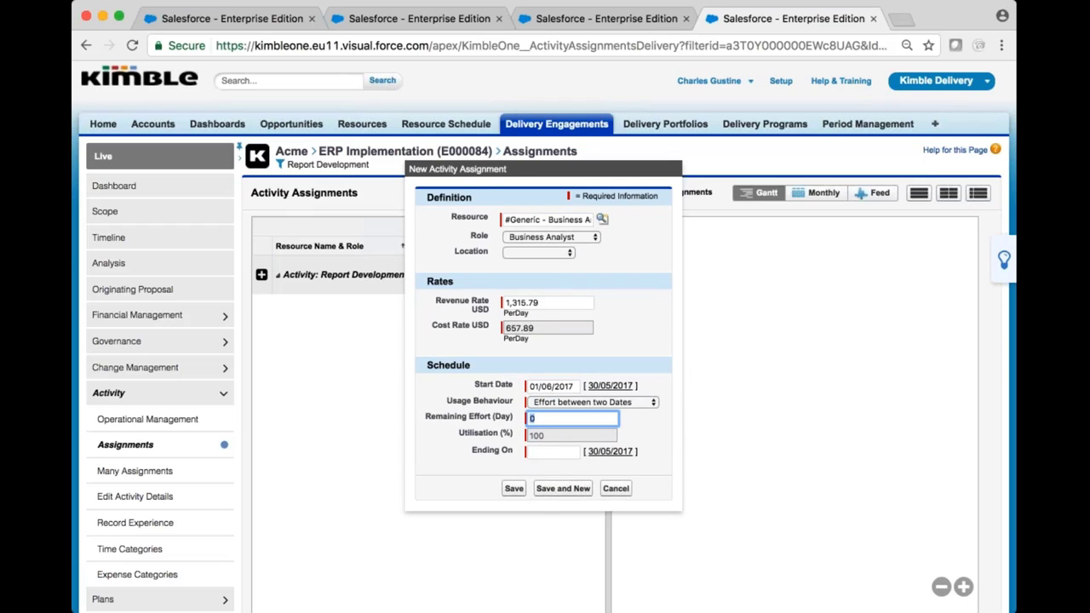
type("30")
left_click(554, 451)
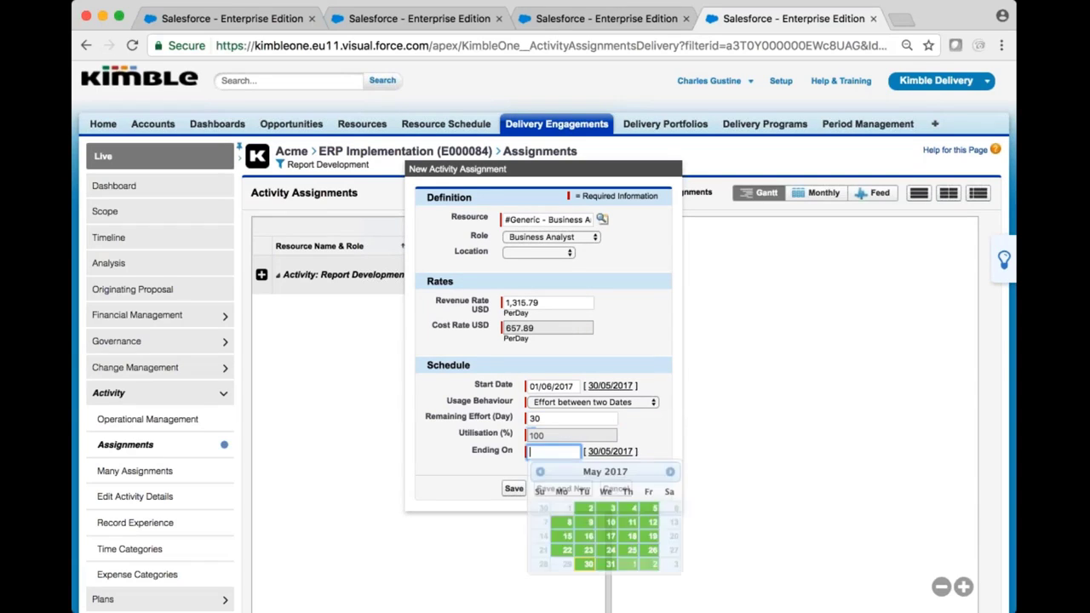
left_click(670, 473)
left_click(670, 473)
left_click(670, 473)
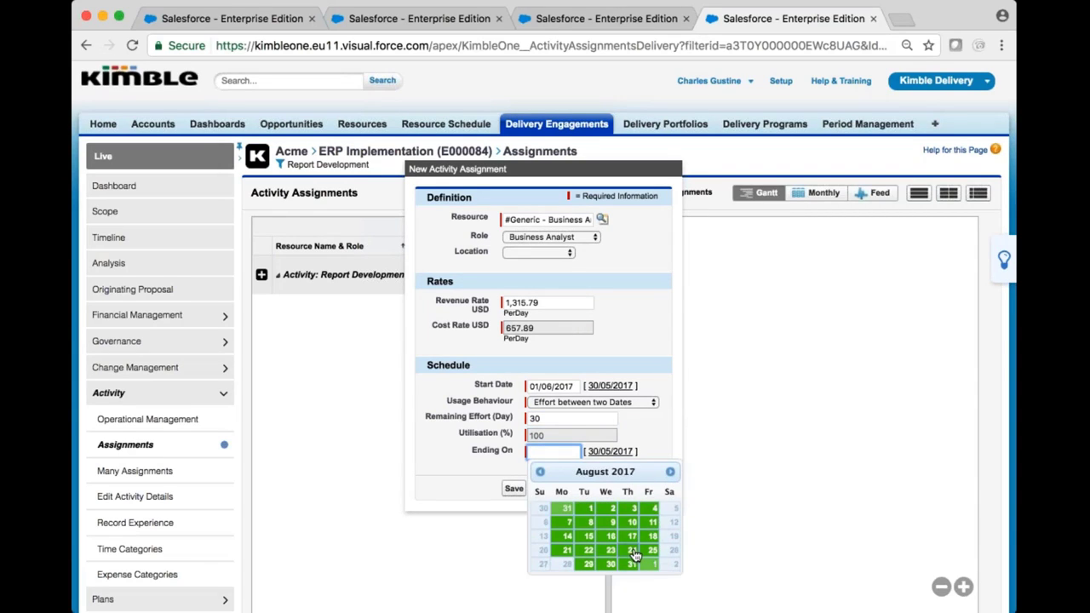
left_click(633, 565)
left_click(514, 489)
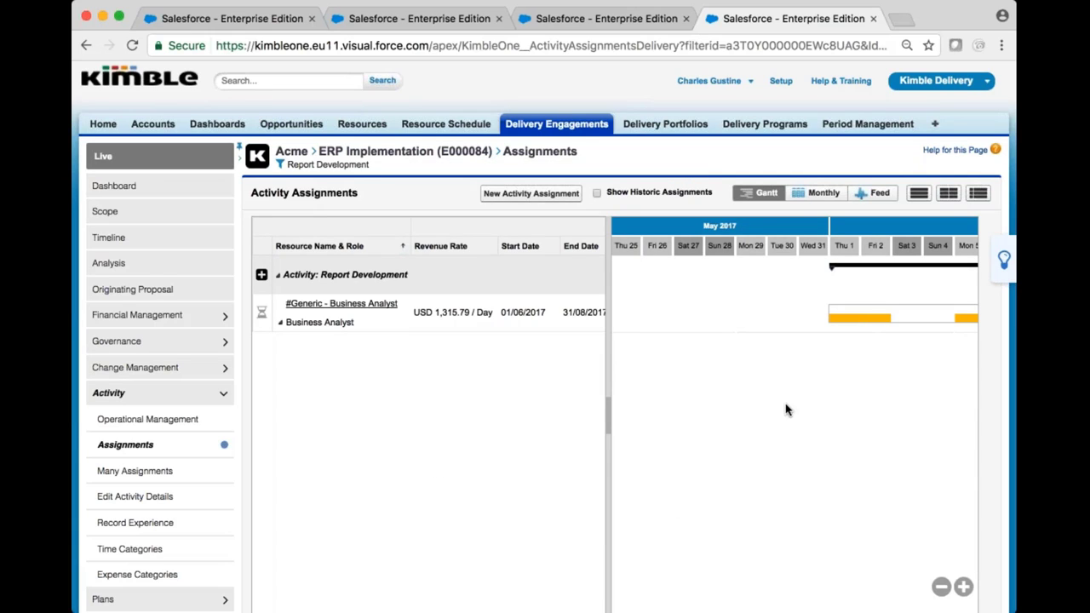
scroll(817, 402, "right", 3)
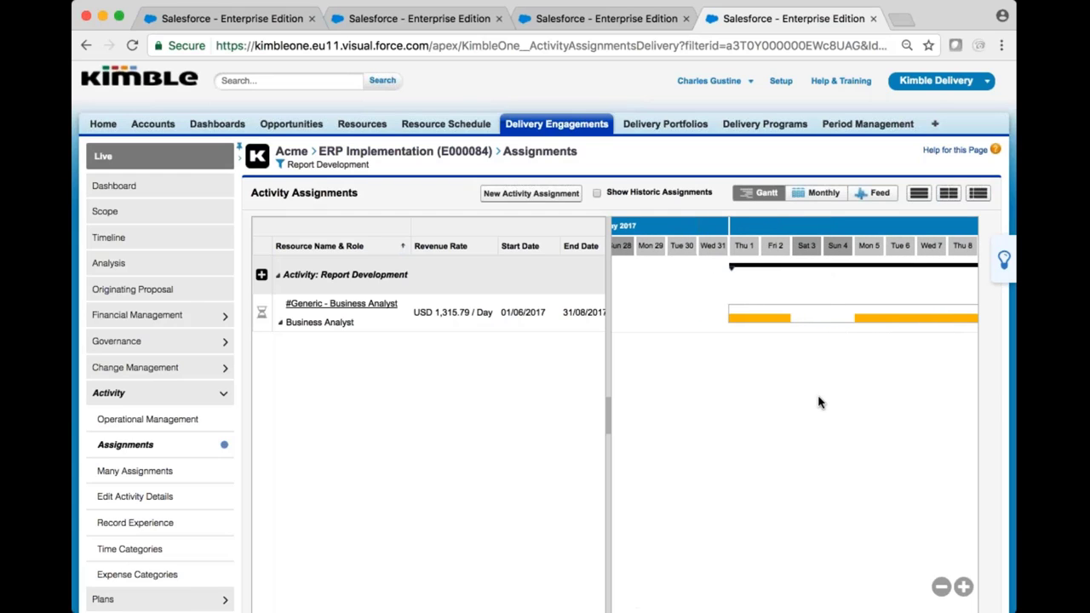
left_click(104, 213)
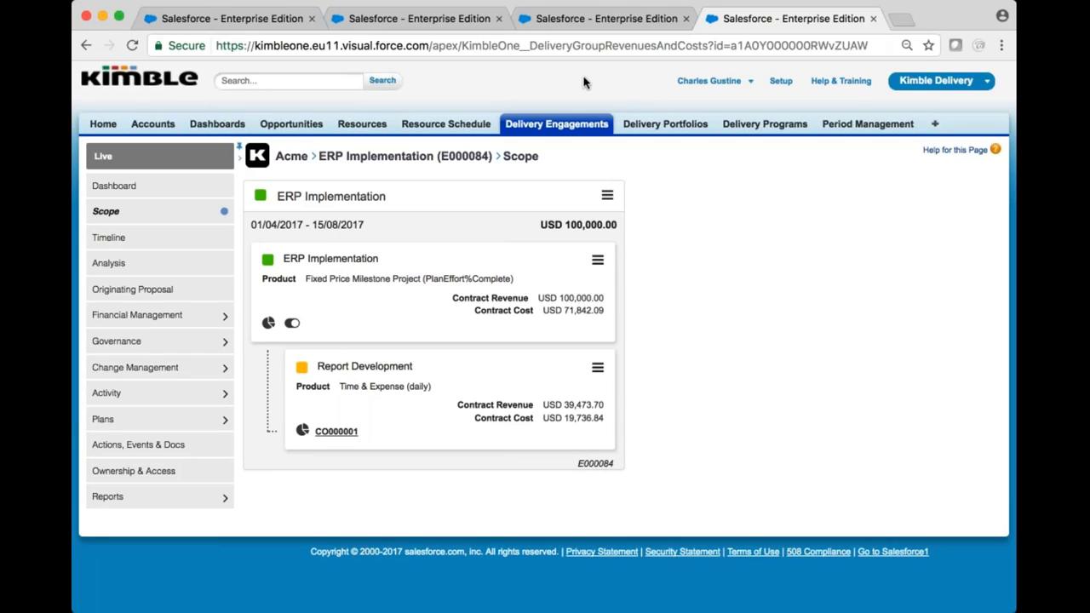
Step: Change the ERP - Custom Report Development opportunity's stage to Closed Won and save it
left_click(312, 128, "super")
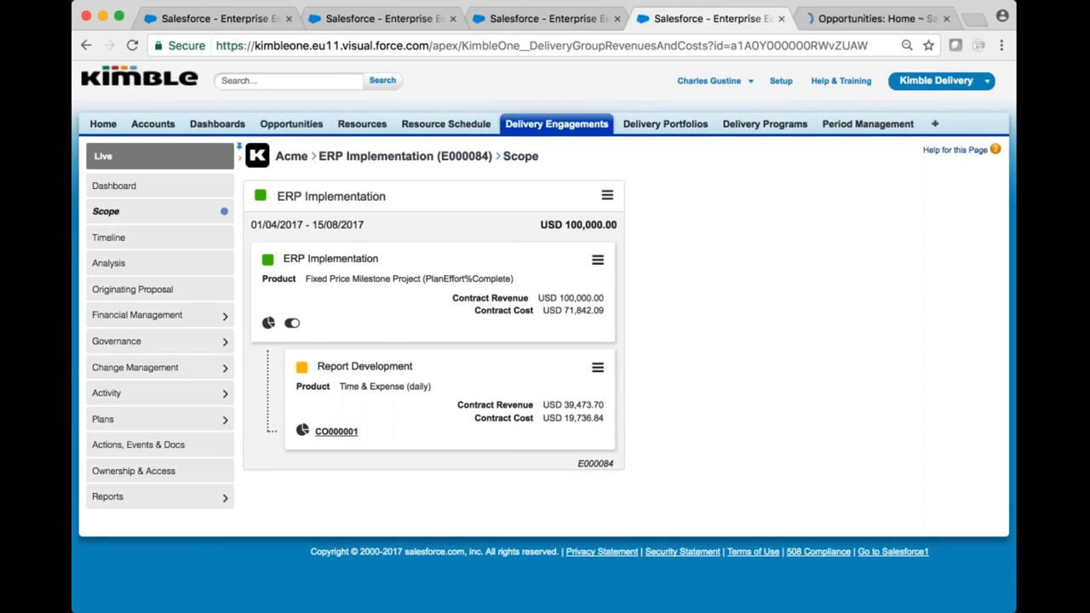
left_click(851, 19)
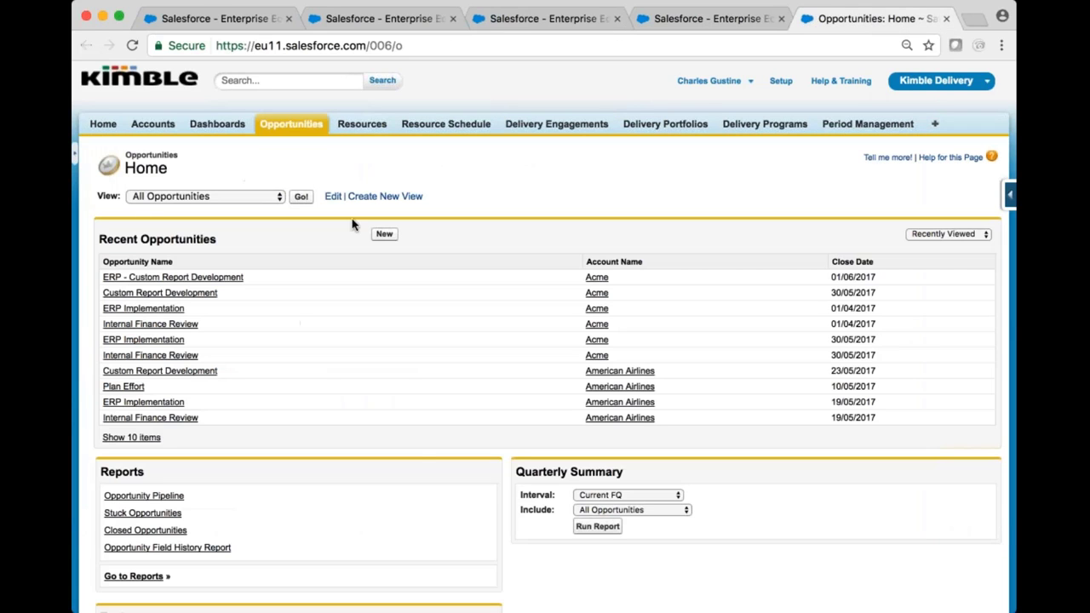
left_click(205, 279)
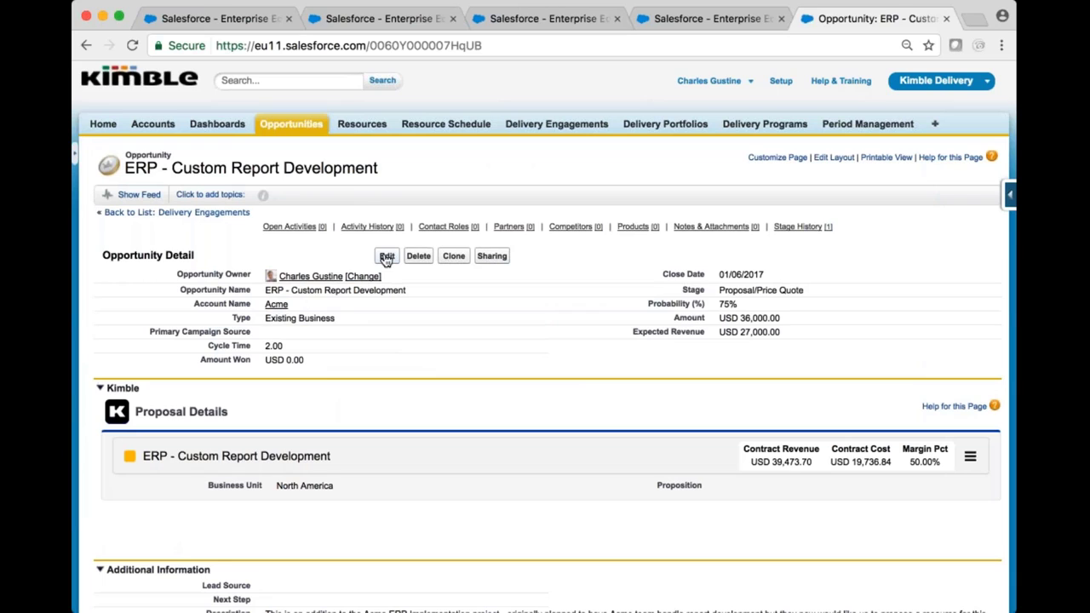
left_click(387, 257)
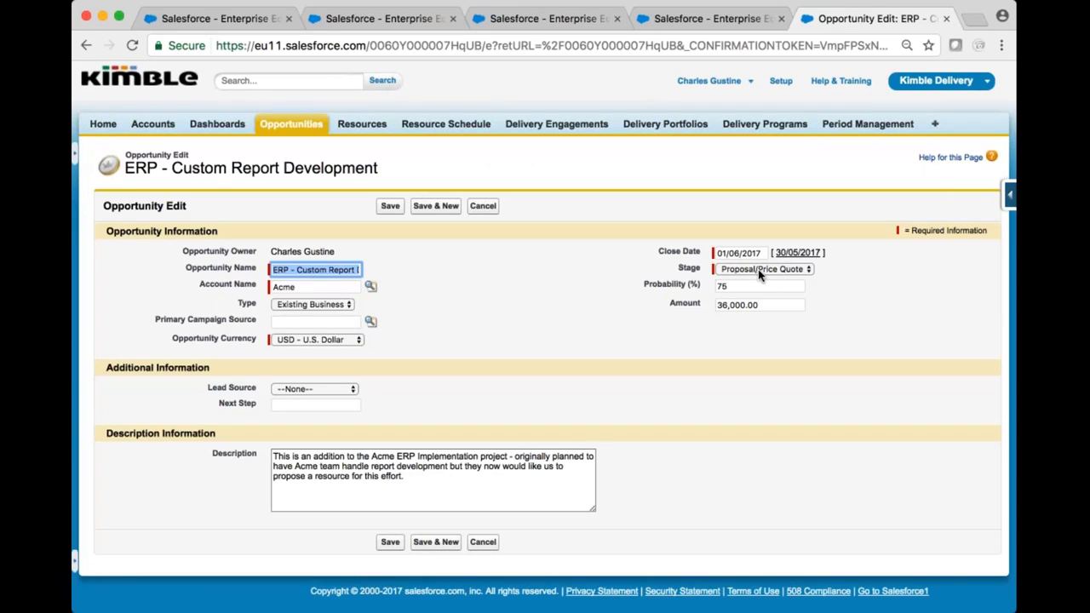
left_click(758, 266)
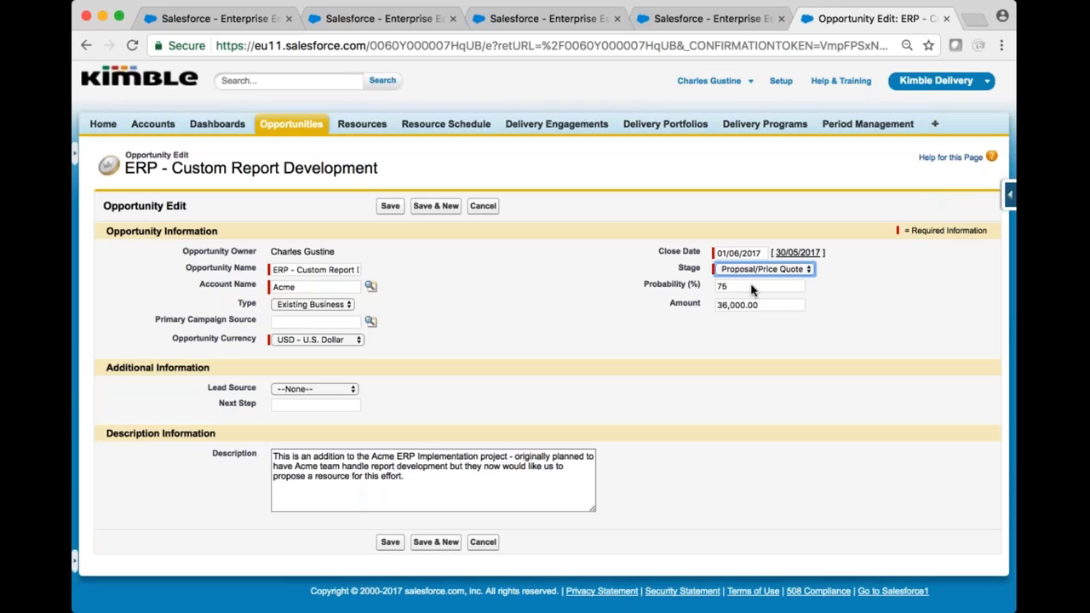
left_click(751, 291)
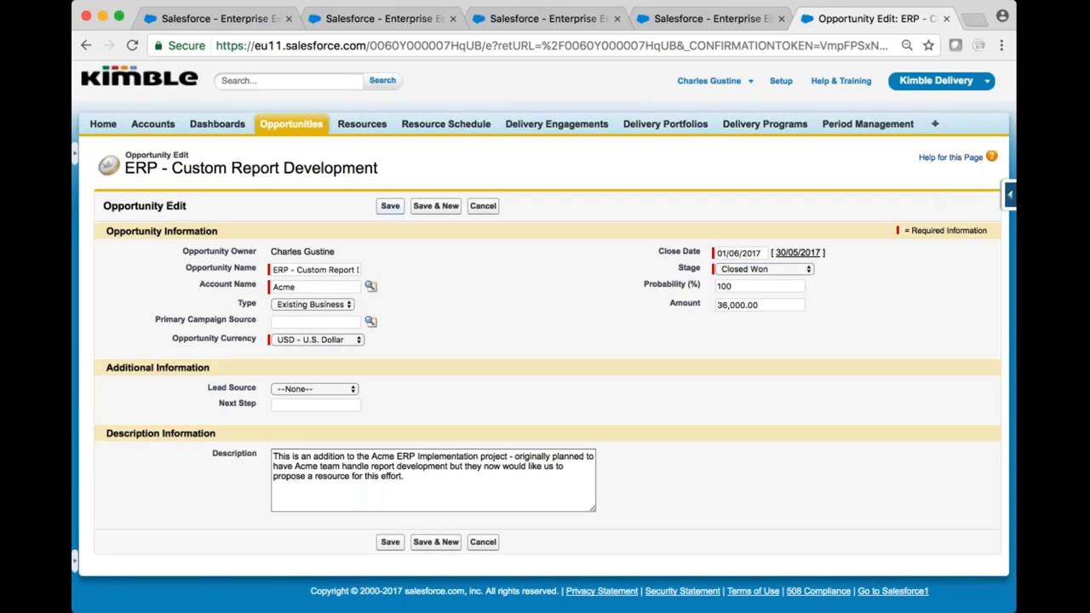
left_click(390, 206)
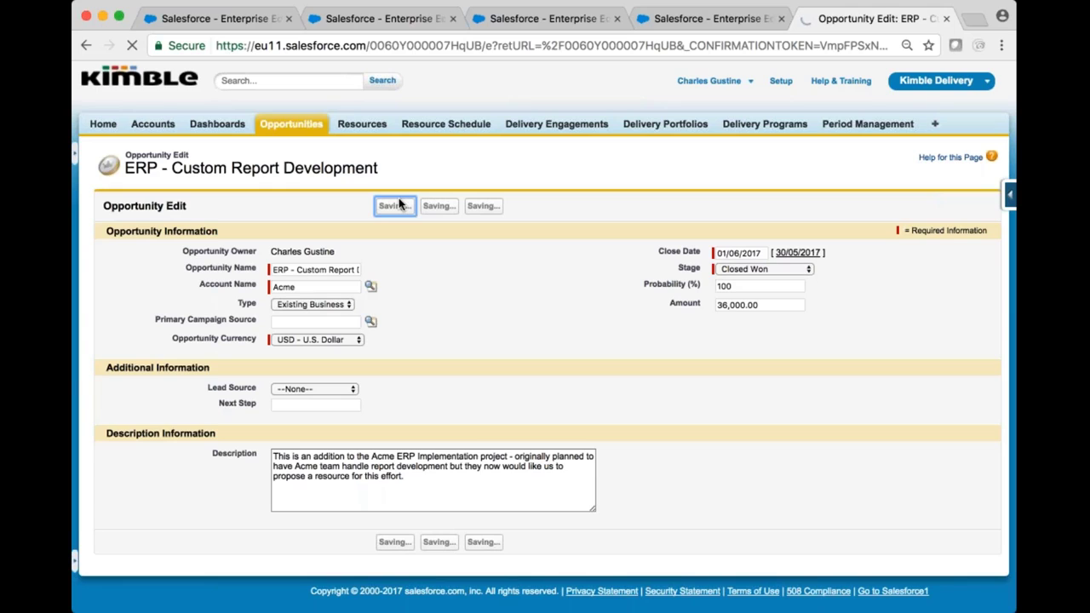
left_click(692, 19)
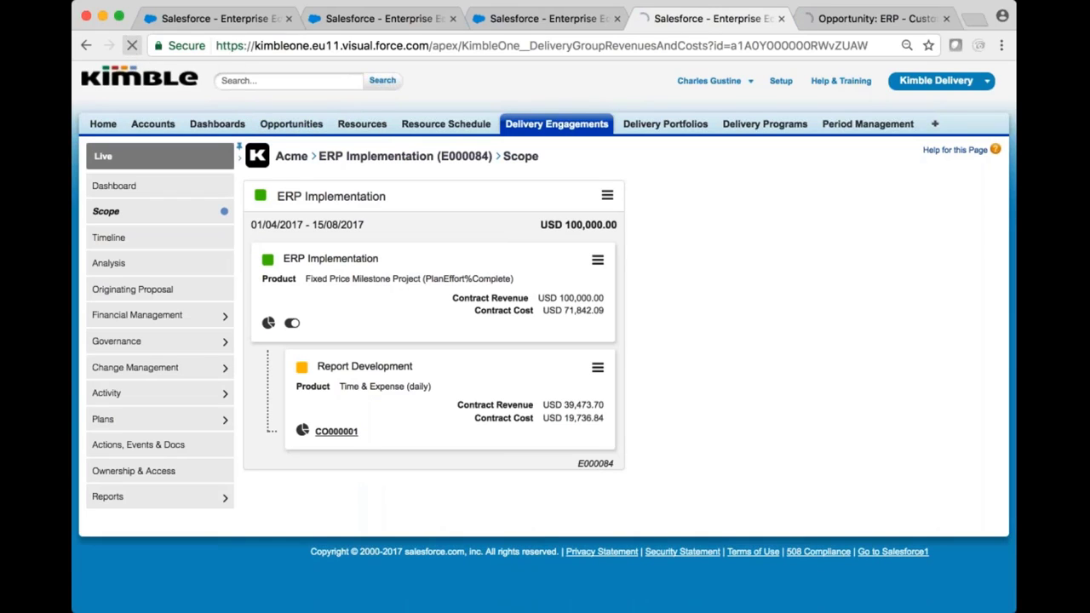
Step: Reload the ERP Implementation scope and open its Dashboard to confirm the USD 139,473.70 total
left_click(132, 45)
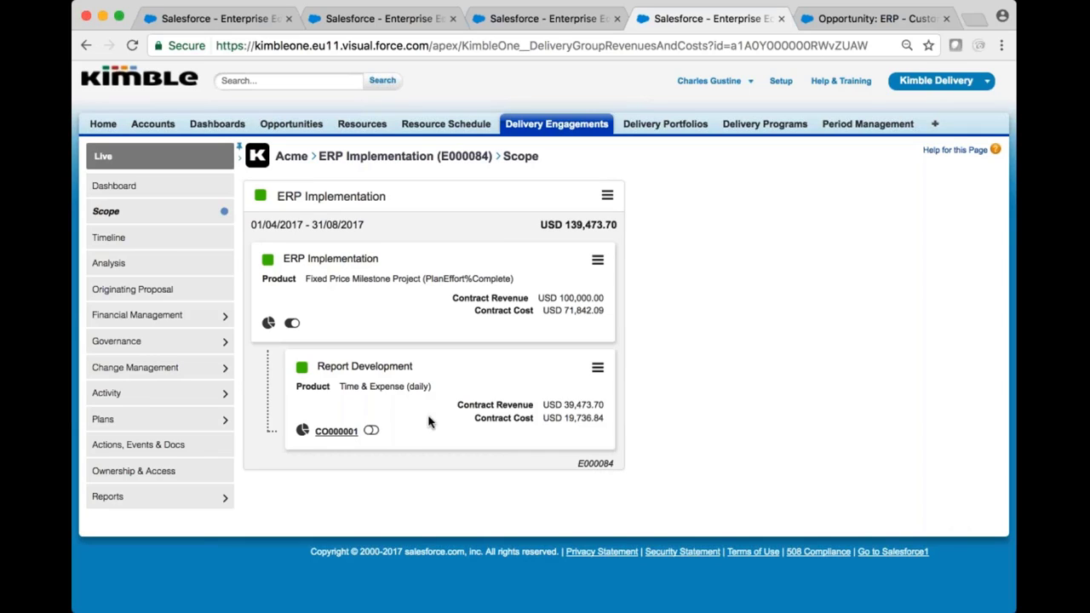
left_click(181, 193)
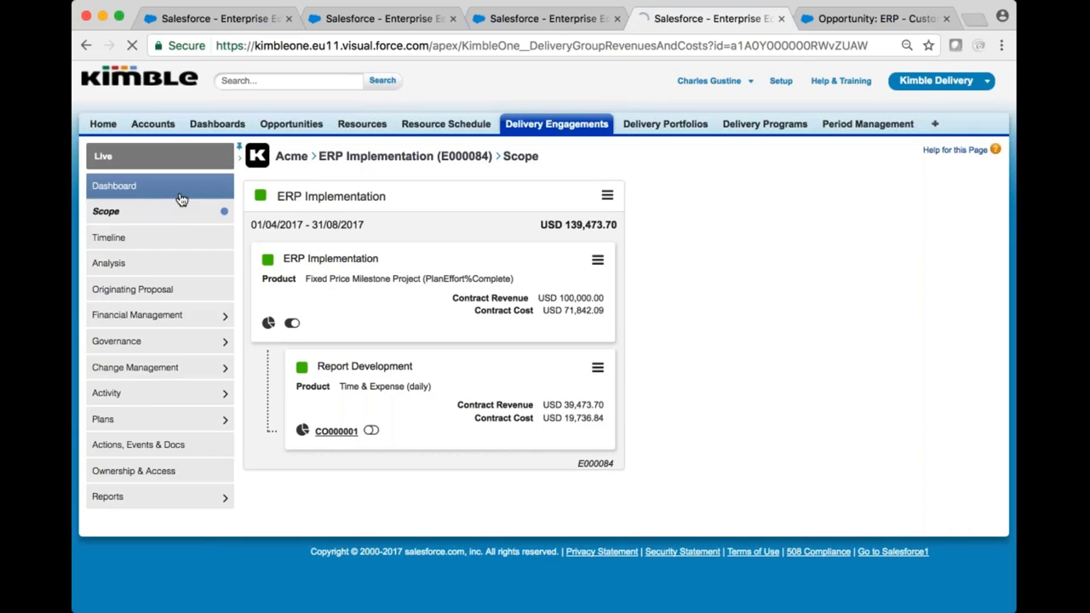